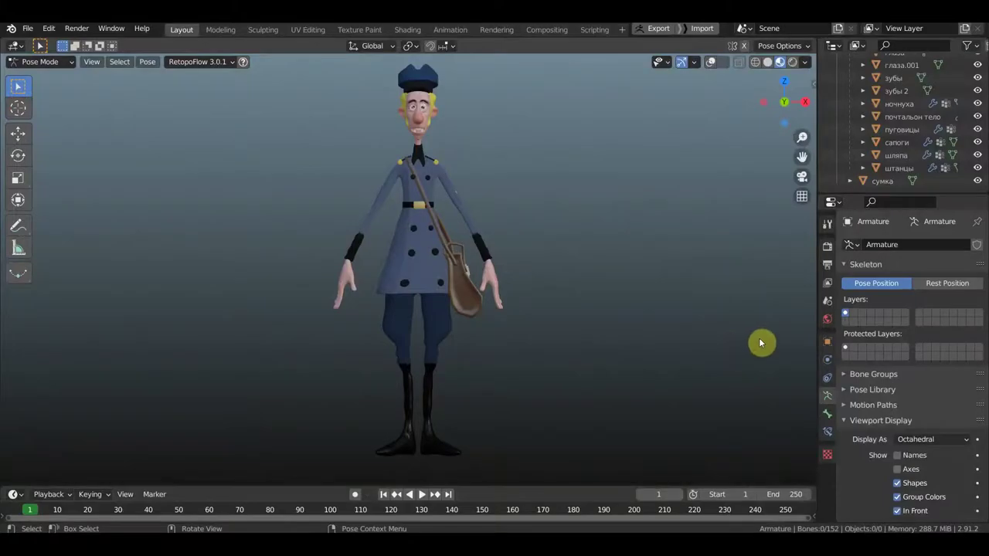
- Turn on X-Ray so the armature bones show through the postman's body
mouse_move(578, 300)
middle_down()
mouse_move(672, 312)
mouse_move(545, 312)
mouse_move(568, 309)
middle_up()
click(713, 64)
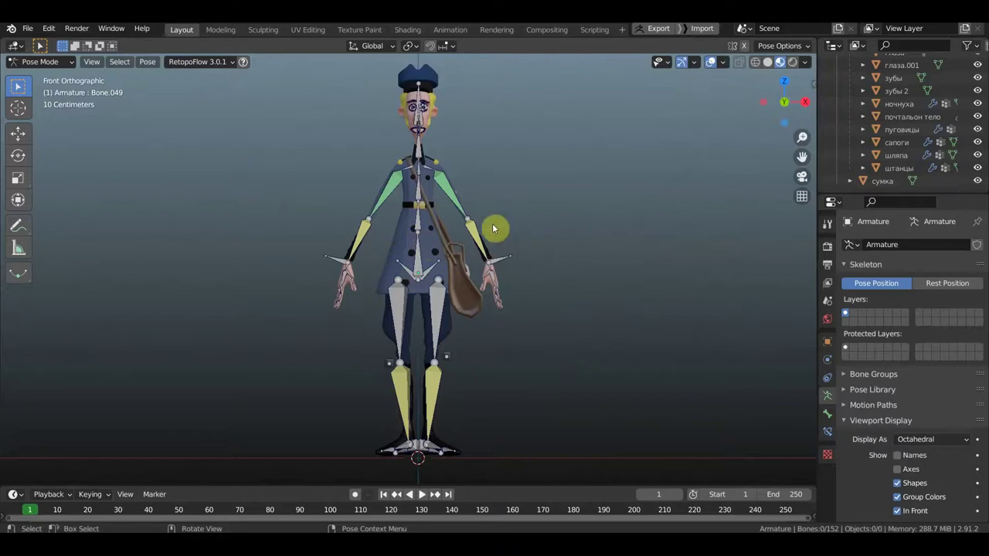
mouse_move(424, 409)
middle_down()
mouse_move(409, 386)
mouse_move(370, 389)
mouse_move(393, 380)
mouse_move(389, 369)
middle_up()
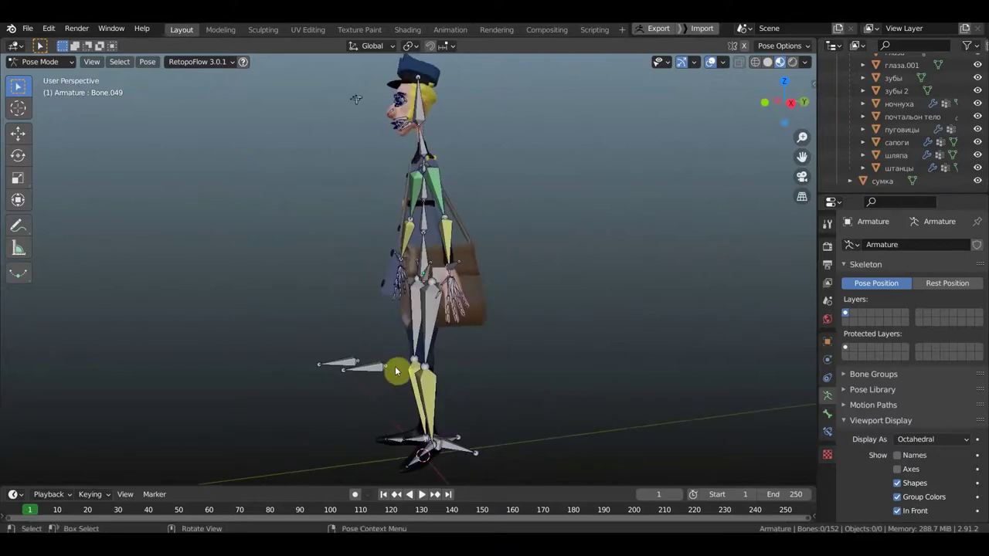
mouse_move(443, 406)
middle_down()
mouse_move(481, 424)
mouse_move(556, 411)
mouse_move(412, 260)
middle_up()
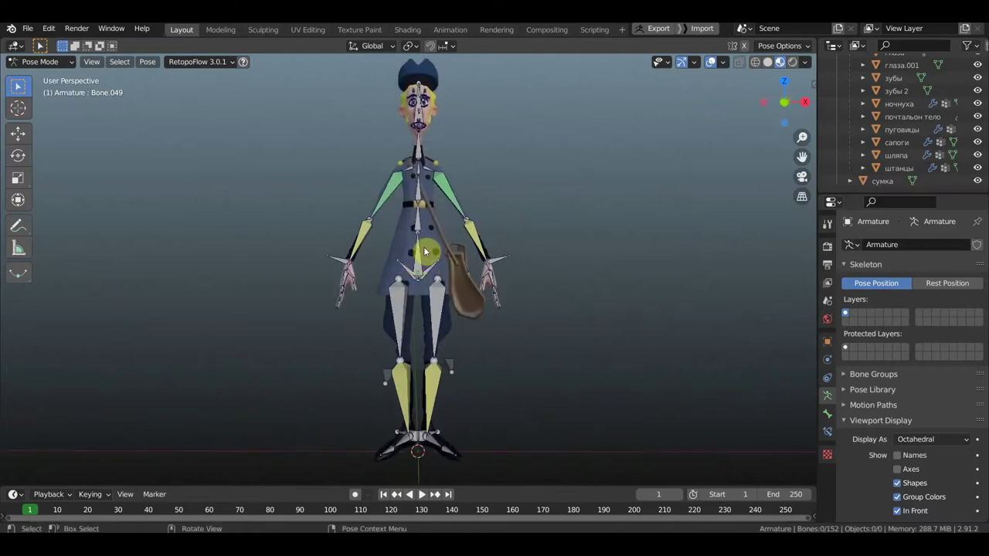
key(KP_3)
key(KP_1)
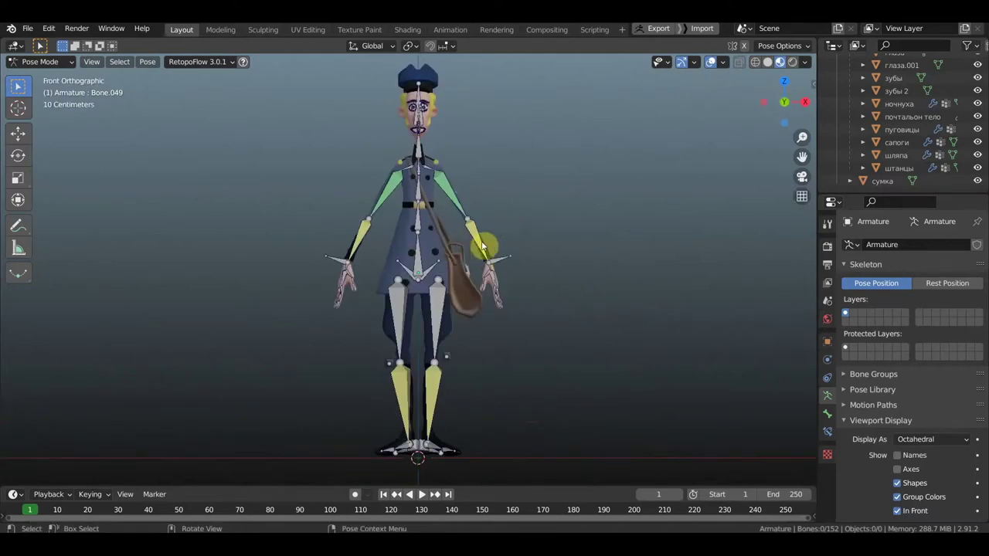
- Test-move the hand bone Bone.034, then undo the move
click(504, 257)
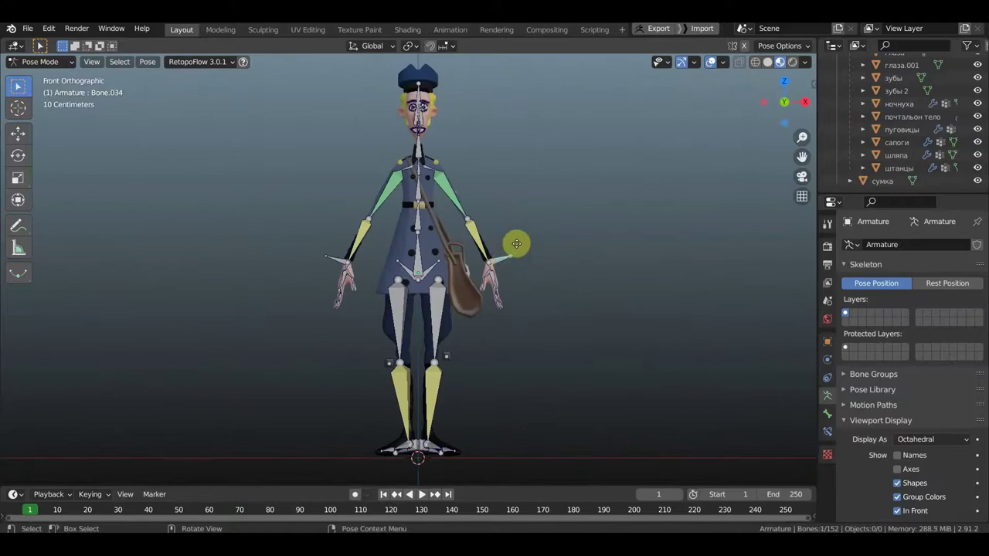
key(g)
click(514, 249)
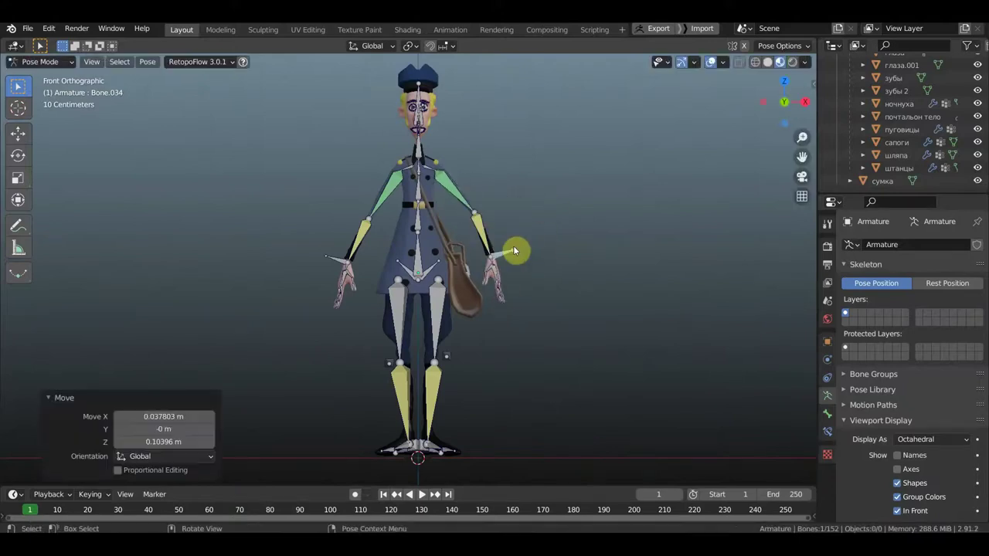
key(ctrl+z)
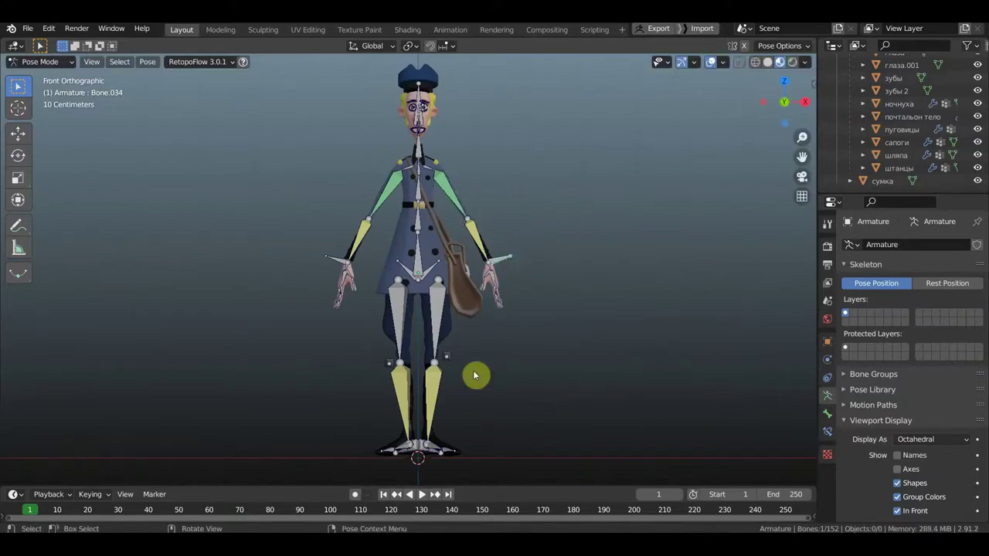
- In Right view, lift the foot bone Bone.040 backward as a test, then undo it
mouse_move(450, 392)
middle_down()
mouse_move(375, 392)
mouse_move(469, 452)
mouse_move(343, 452)
mouse_move(448, 460)
middle_up()
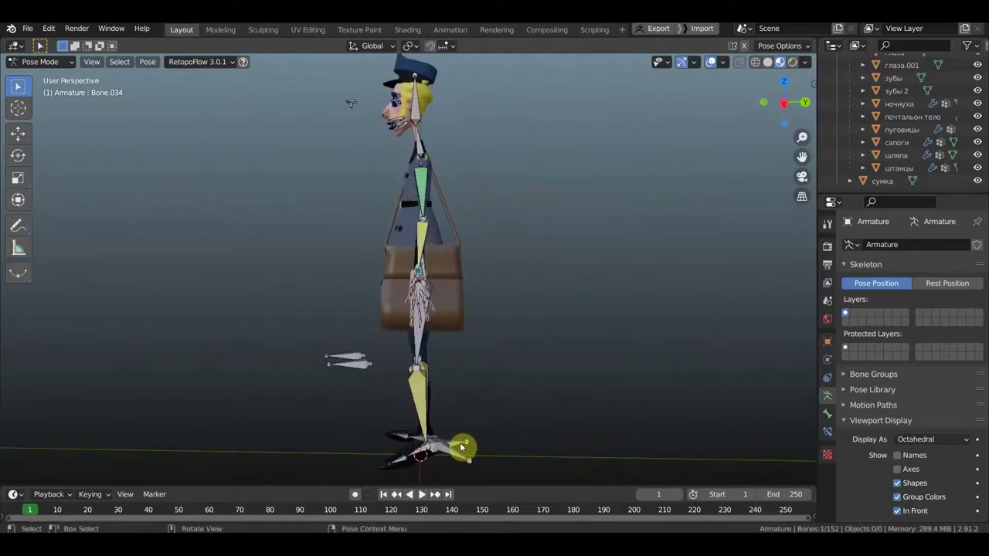
click(469, 441)
key(KP_3)
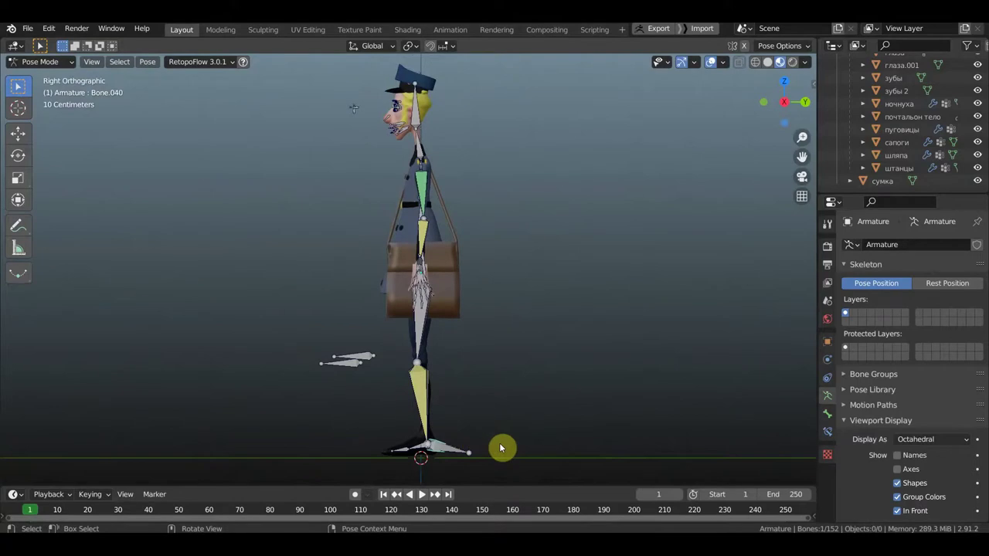
key(g)
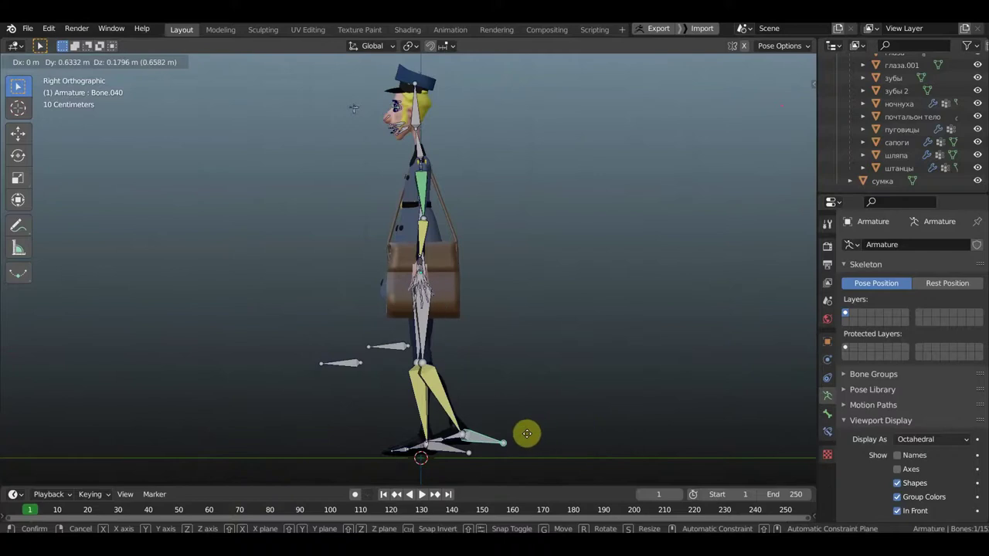
click(472, 434)
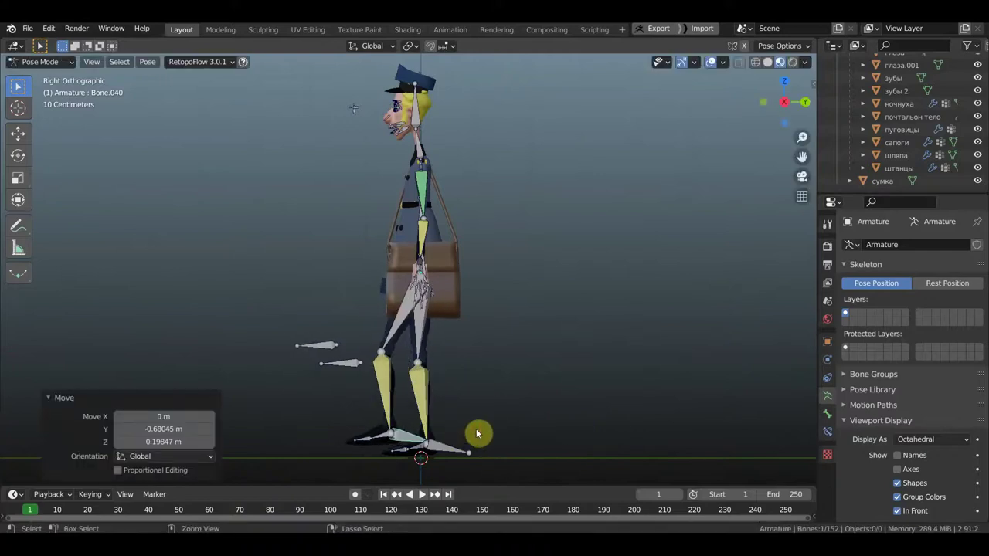
key(ctrl+z)
mouse_move(572, 377)
middle_down()
mouse_move(506, 397)
mouse_move(426, 232)
mouse_move(461, 227)
mouse_move(450, 239)
mouse_move(472, 249)
mouse_move(465, 236)
mouse_move(425, 227)
middle_up()
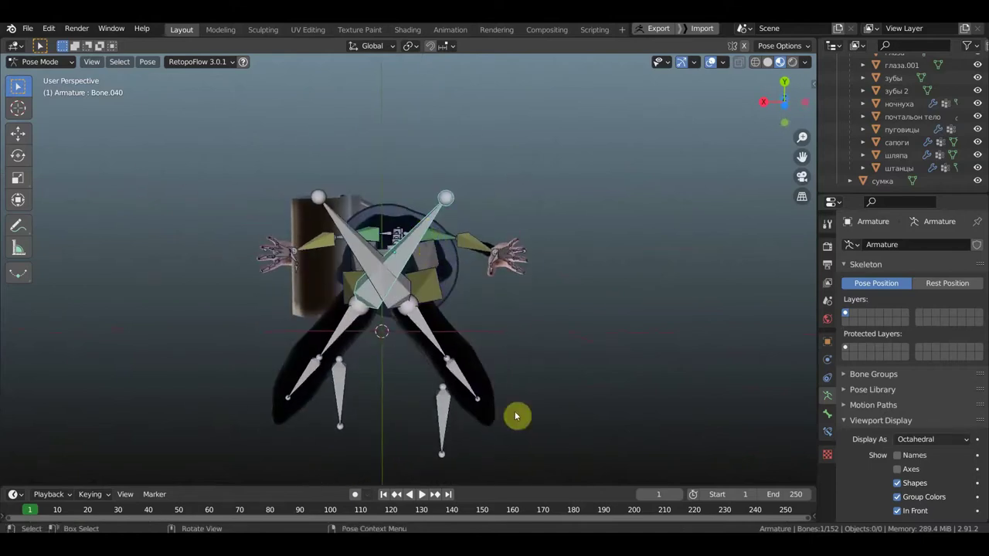
mouse_move(452, 323)
middle_down()
mouse_move(512, 409)
mouse_move(669, 453)
mouse_move(578, 379)
mouse_move(566, 421)
mouse_move(536, 413)
middle_up()
scroll(499, 388, up, 3)
scroll(505, 329, up, 2)
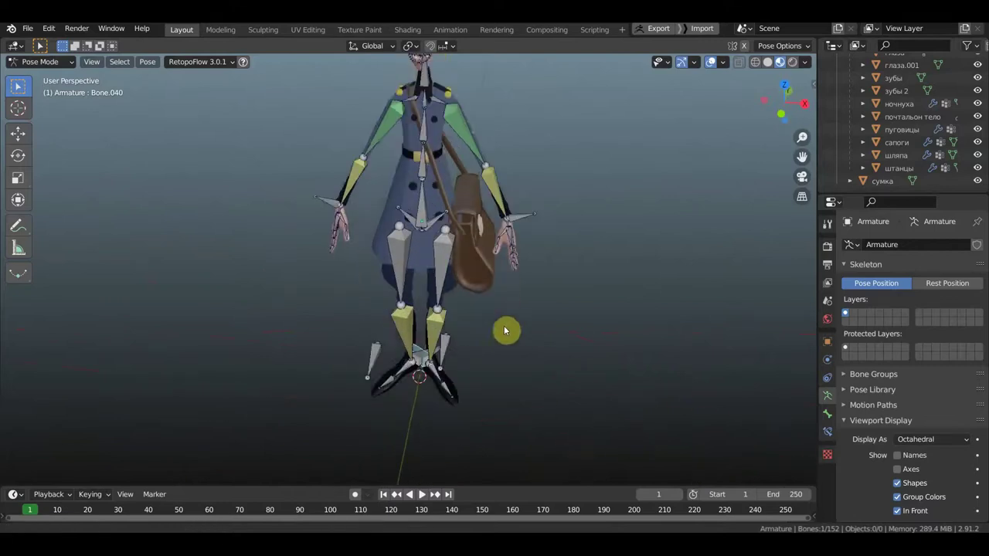
scroll(500, 312, up, 1)
scroll(500, 312, up, 2)
mouse_move(518, 353)
middle_down()
mouse_move(561, 350)
mouse_move(525, 353)
mouse_move(522, 371)
mouse_move(472, 351)
mouse_move(470, 336)
mouse_move(521, 351)
mouse_move(545, 351)
mouse_move(543, 342)
mouse_move(456, 327)
middle_up()
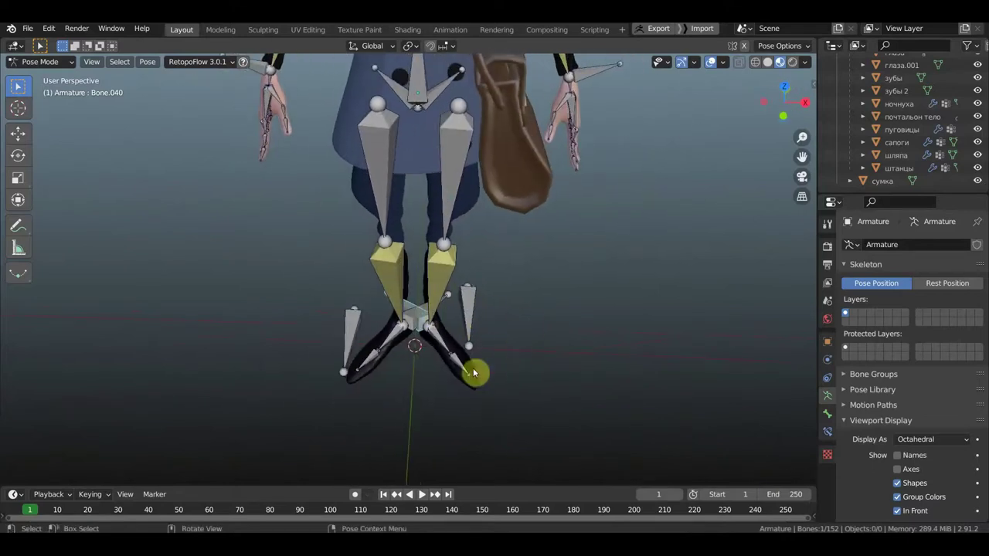
mouse_move(443, 330)
middle_down()
mouse_move(461, 332)
mouse_move(466, 379)
middle_up()
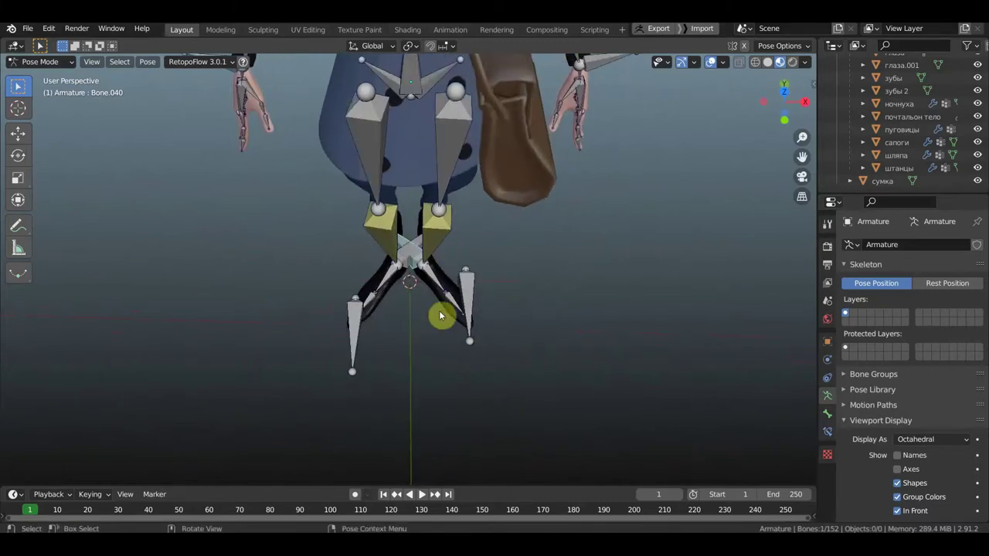
key(KP_1)
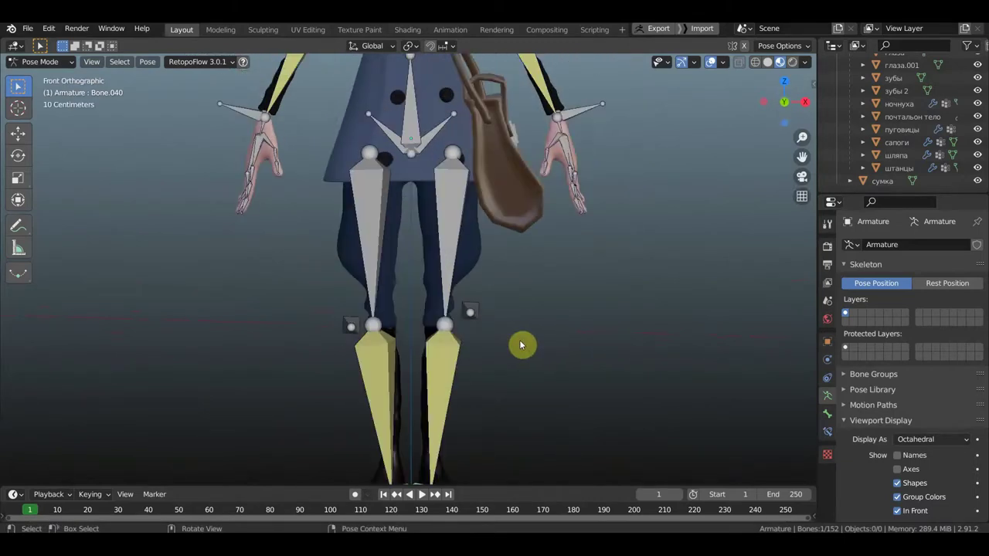
key(KP_3)
mouse_move(503, 311)
middle_down()
mouse_move(463, 380)
mouse_move(566, 373)
mouse_move(489, 326)
mouse_move(503, 327)
mouse_move(508, 353)
mouse_move(461, 335)
mouse_move(498, 311)
mouse_move(486, 298)
mouse_move(523, 301)
mouse_move(513, 297)
middle_up()
scroll(473, 328, up, 4)
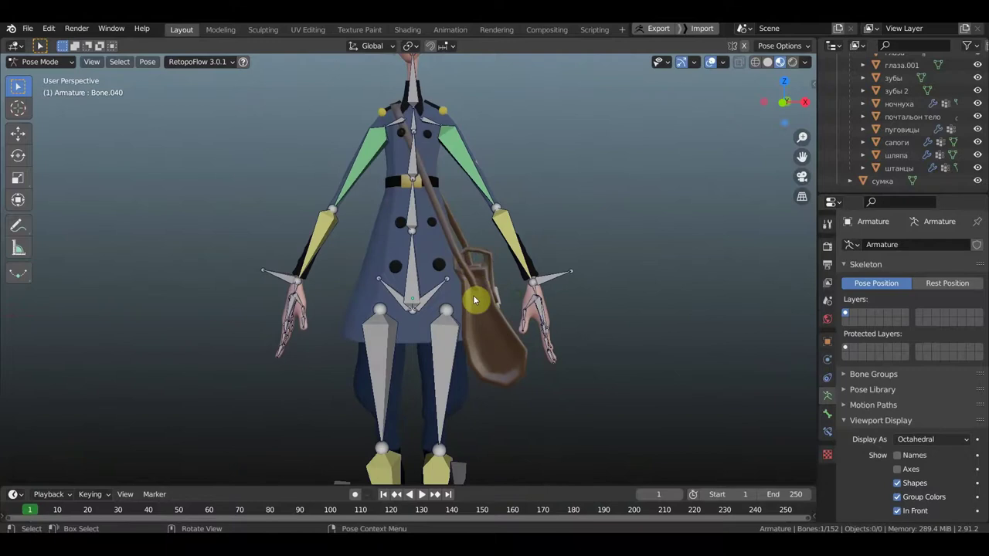
mouse_move(478, 300)
middle_down()
mouse_move(432, 295)
mouse_move(452, 304)
mouse_move(553, 294)
mouse_move(505, 288)
mouse_move(553, 298)
mouse_move(585, 282)
middle_up()
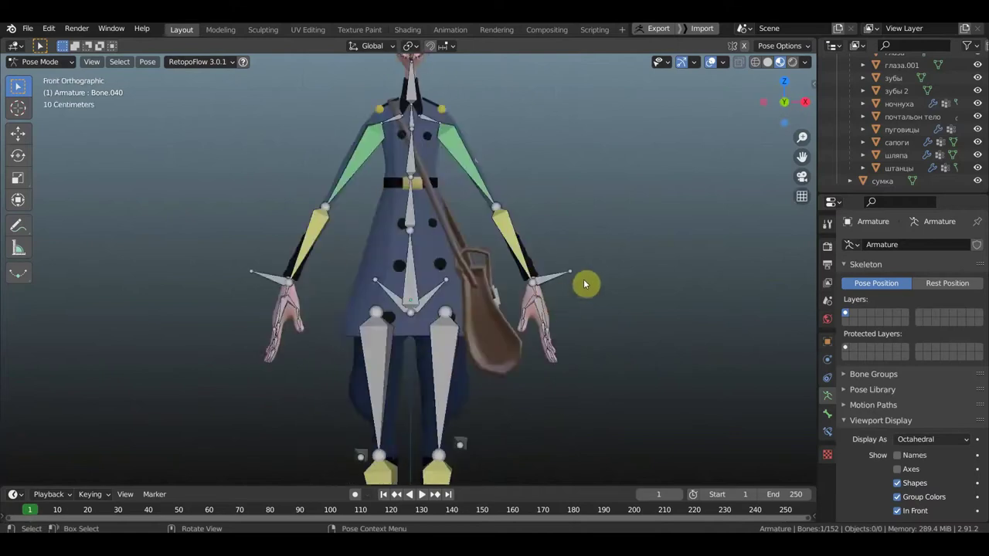
scroll(602, 309, up, 3)
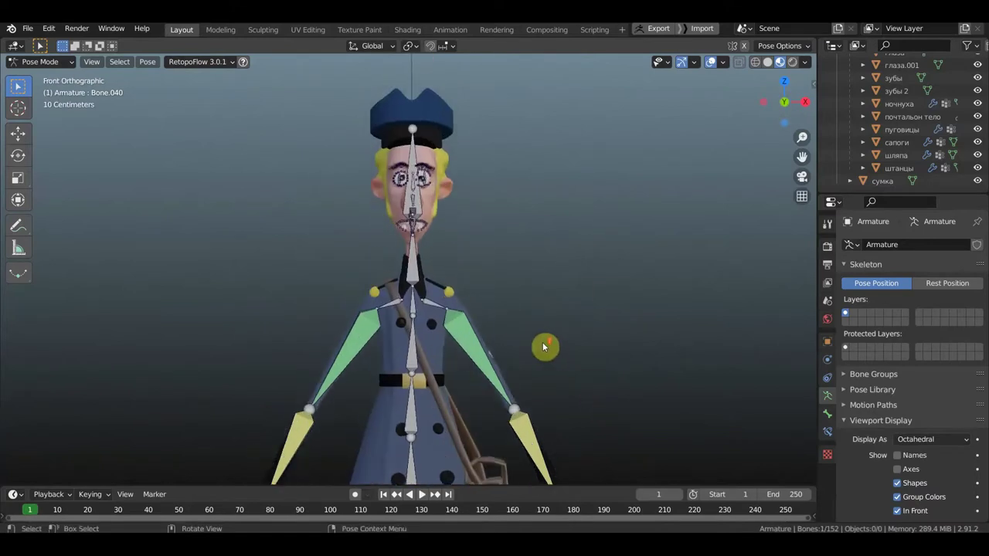
- Close in on the face bones and show Bone.041's location, rotation and scale in the sidebar
mouse_move(556, 217)
middle_down()
mouse_move(461, 232)
mouse_move(447, 224)
mouse_move(472, 196)
mouse_move(536, 353)
mouse_move(532, 285)
middle_up()
scroll(532, 285, up, 1)
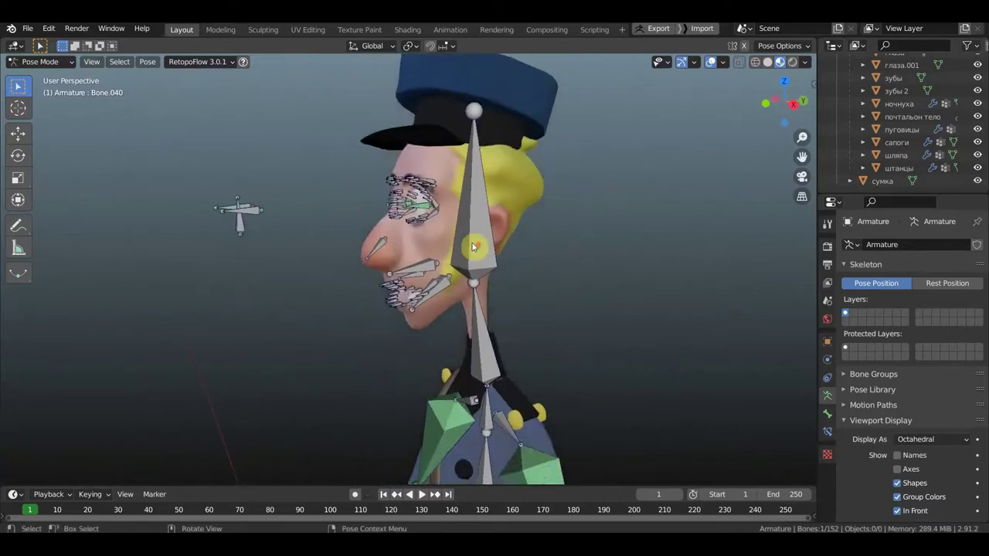
scroll(513, 271, up, 1)
scroll(494, 254, up, 1)
scroll(456, 217, up, 1)
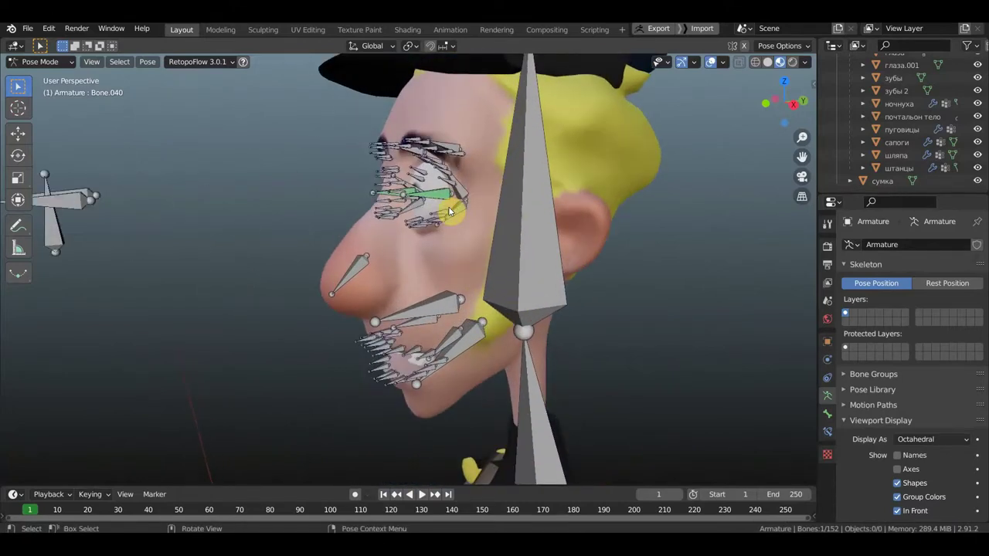
middle_drag(458, 192, 427, 191)
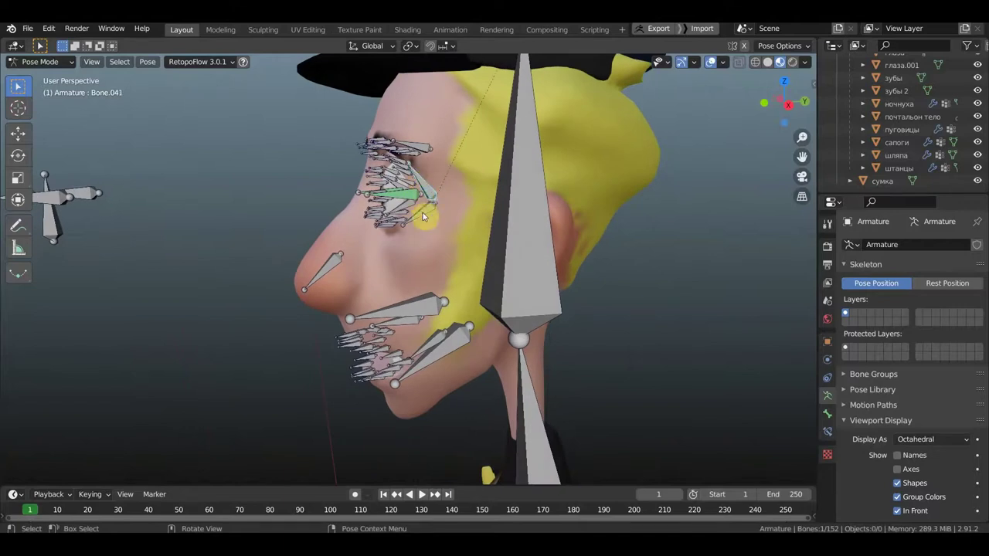
mouse_move(466, 214)
middle_down()
mouse_move(551, 215)
mouse_move(615, 325)
middle_up()
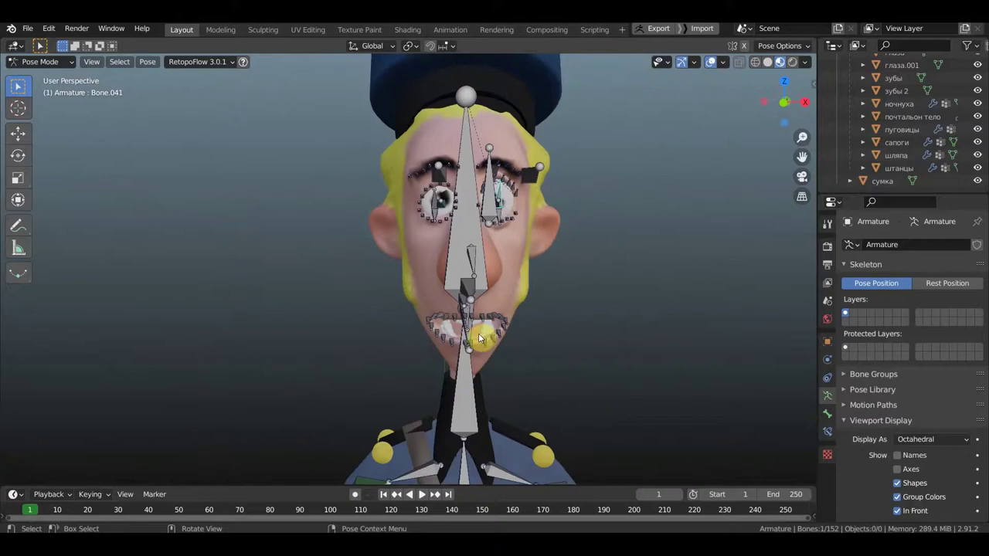
scroll(479, 338, up, 2)
middle_drag(551, 331, 485, 336)
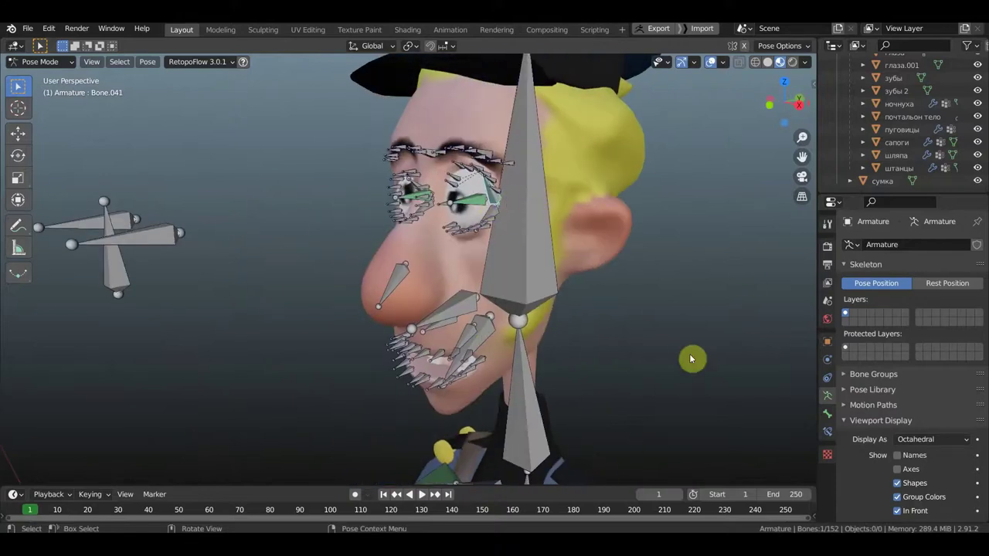
key(n)
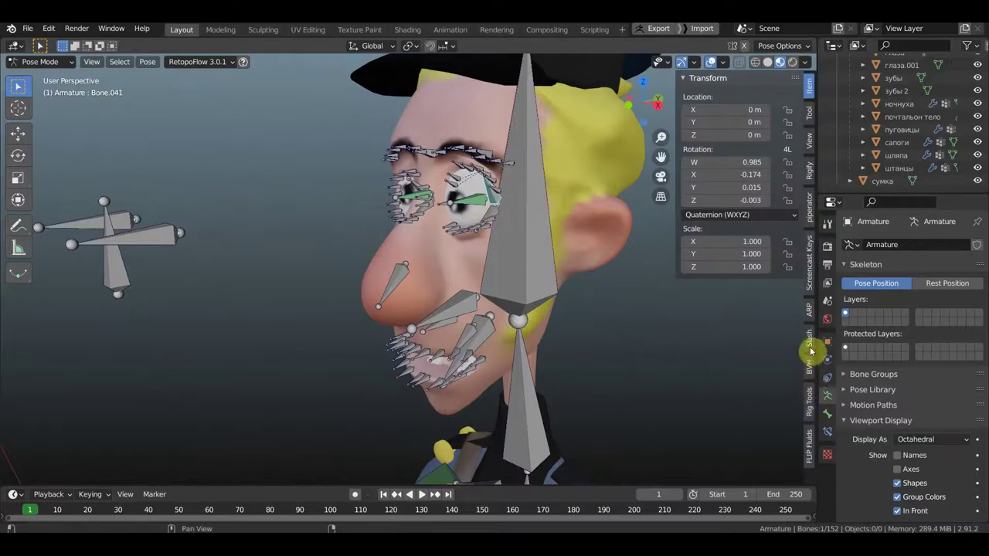
- Give the selected bone the Hand.L widget shape, then undo it
click(811, 400)
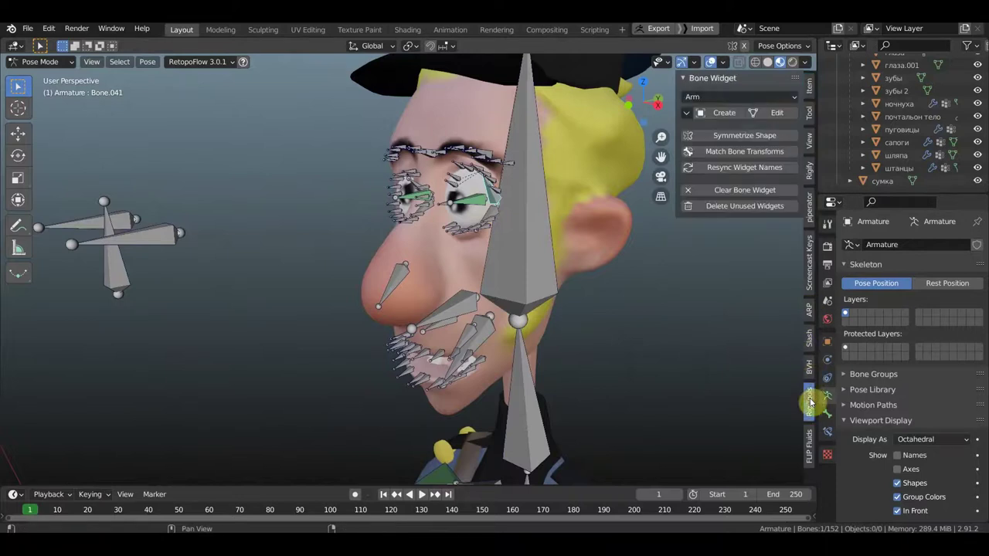
click(725, 114)
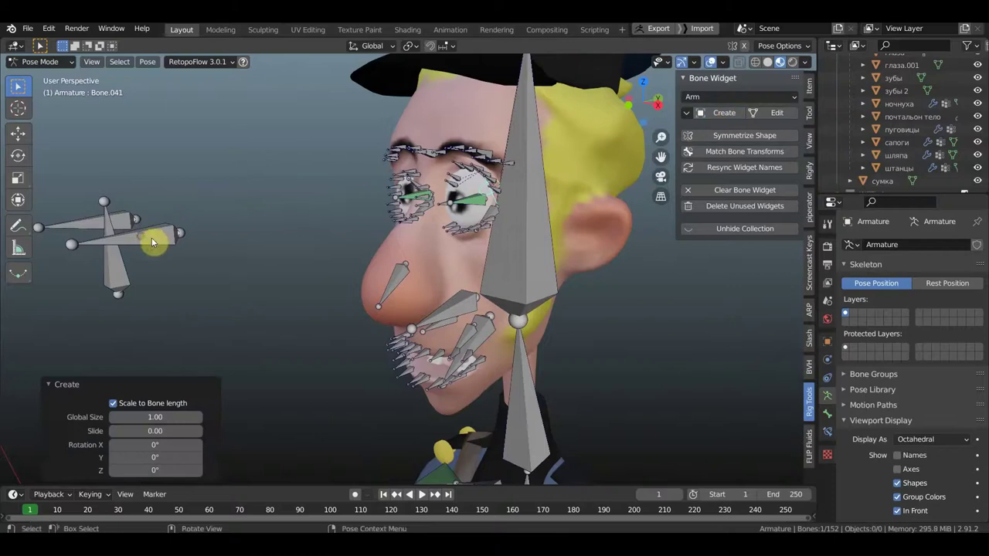
click(197, 238)
click(733, 98)
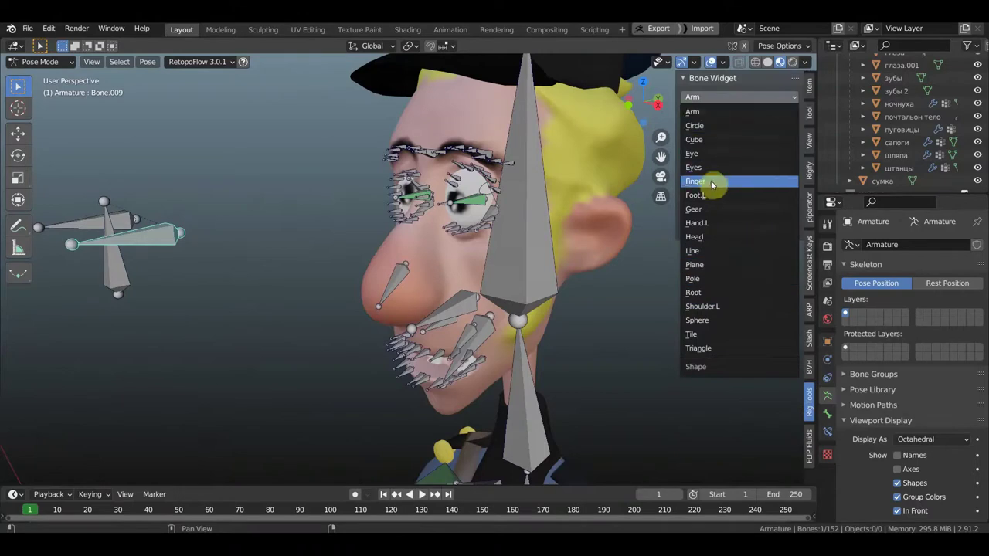
click(707, 223)
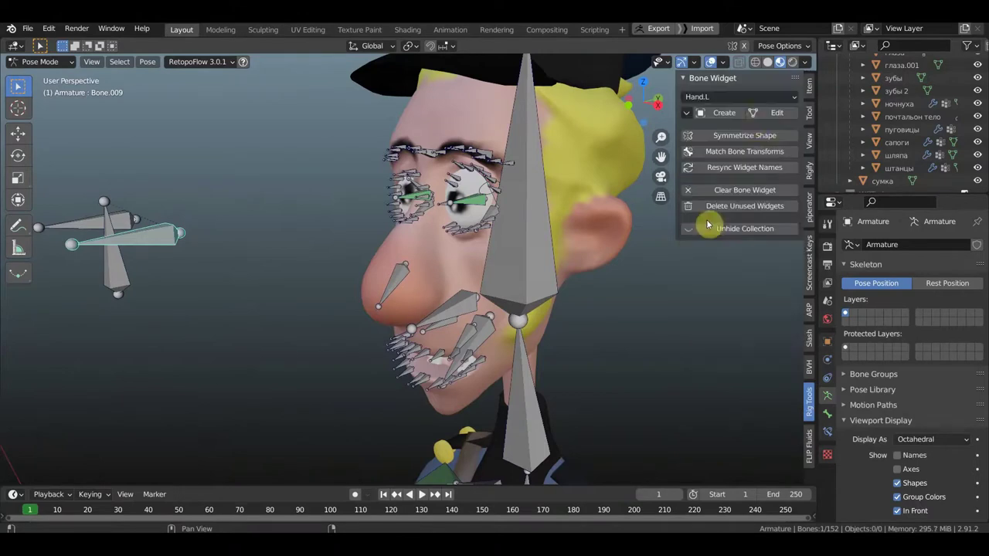
click(726, 113)
mouse_move(225, 297)
middle_down()
mouse_move(331, 274)
mouse_move(373, 304)
mouse_move(670, 322)
mouse_move(592, 198)
mouse_move(595, 247)
mouse_move(618, 270)
mouse_move(601, 229)
middle_up()
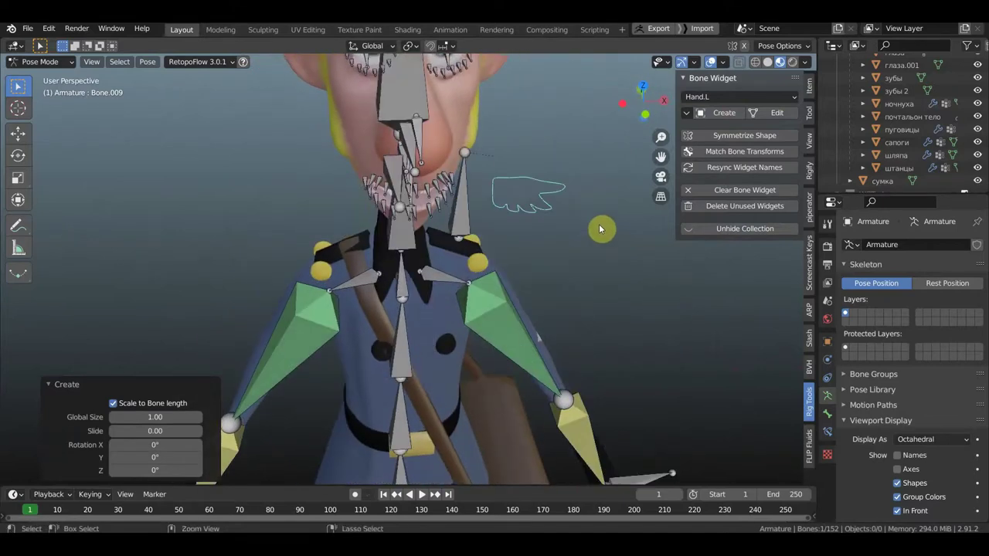
key(ctrl+z)
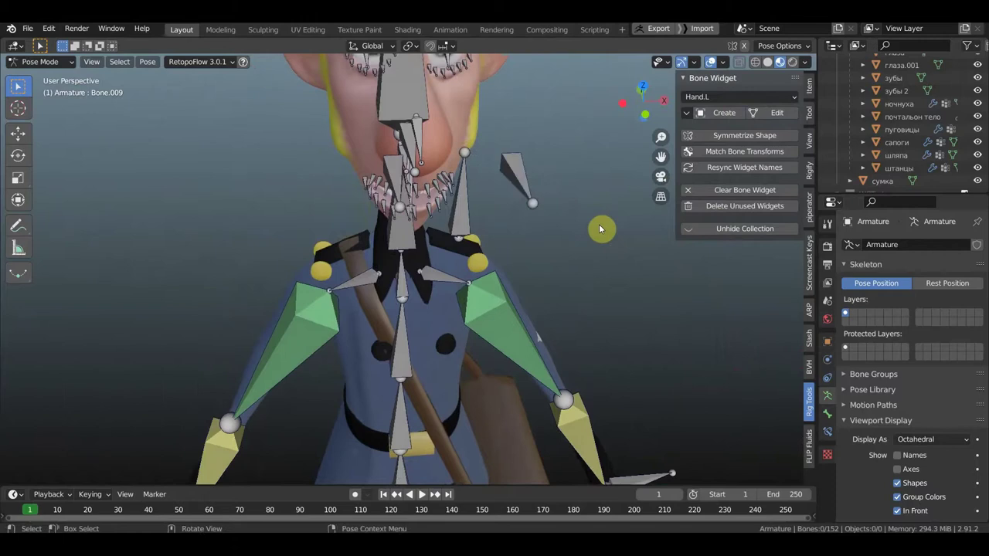
- Reframe the whole postman in view, from the side and then front-on
key(KP_3)
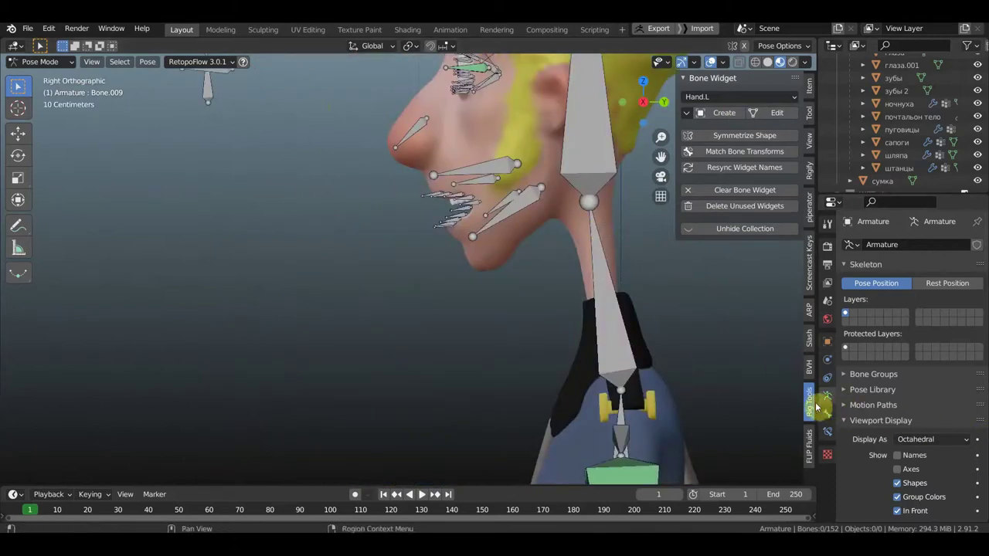
mouse_move(719, 379)
ctrl+middle_down()
mouse_move(566, 342)
mouse_move(518, 261)
ctrl+middle_up()
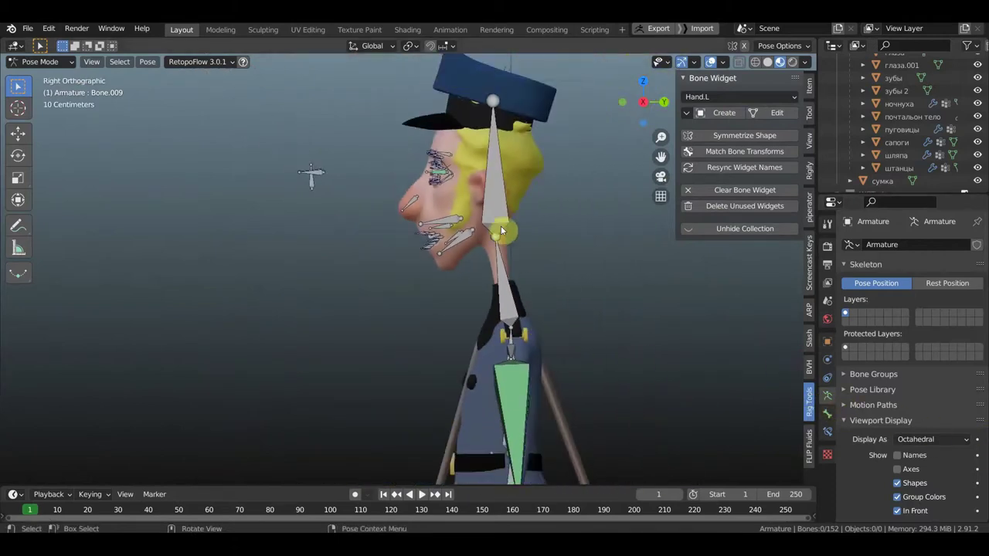
scroll(490, 204, up, 3)
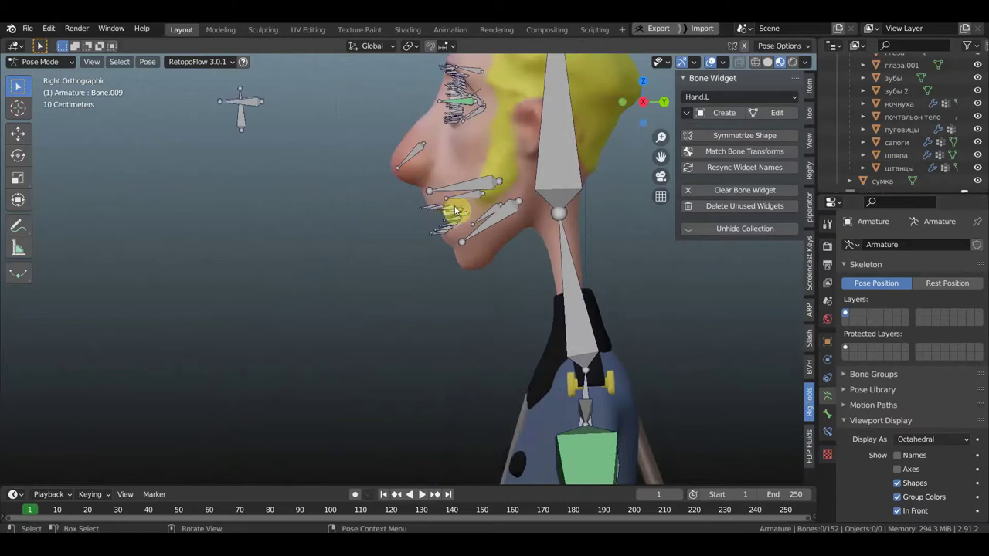
scroll(441, 184, down, 3)
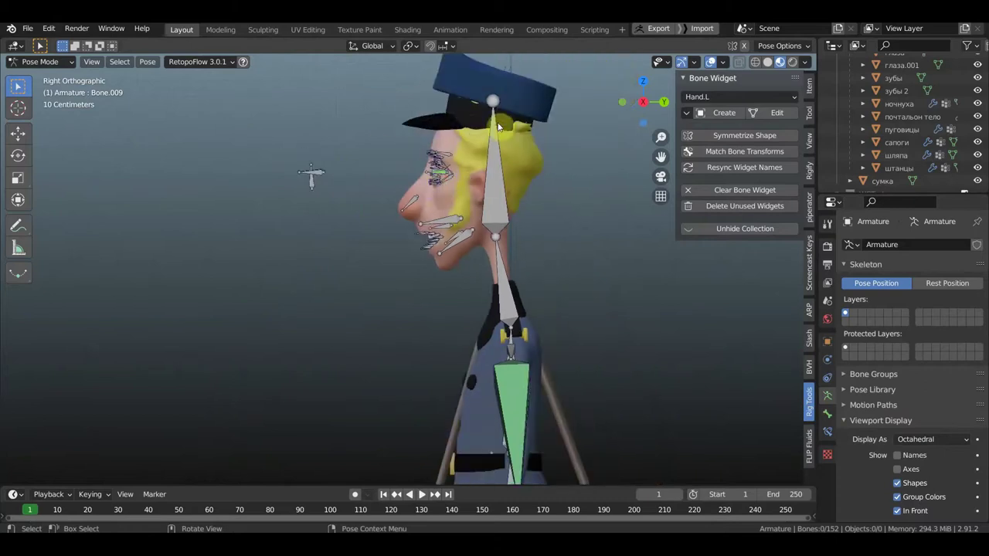
mouse_move(486, 181)
middle_down()
mouse_move(489, 247)
mouse_move(593, 250)
middle_up()
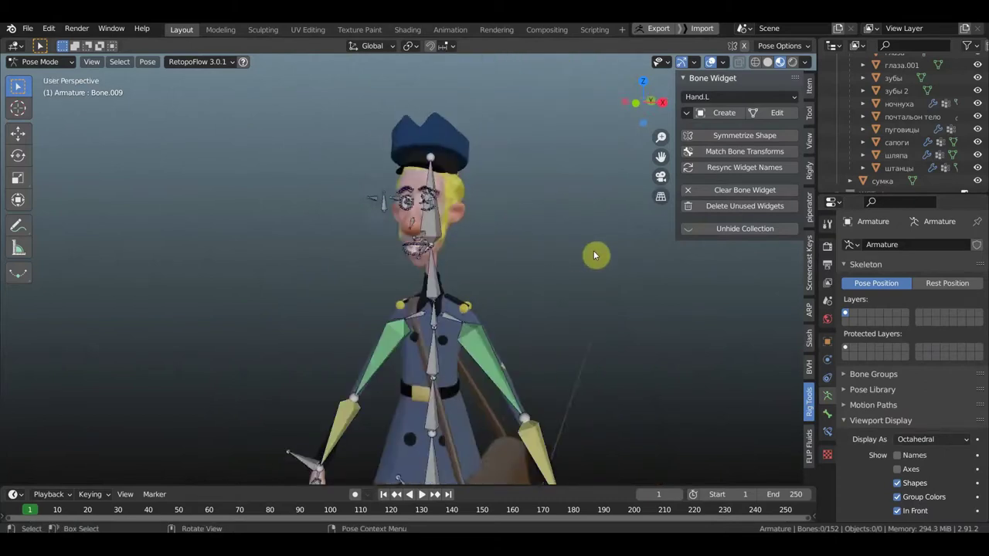
scroll(544, 381, down, 2)
scroll(547, 379, down, 1)
shift+middle_drag(547, 379, 551, 255)
scroll(551, 255, down, 1)
click(40, 62)
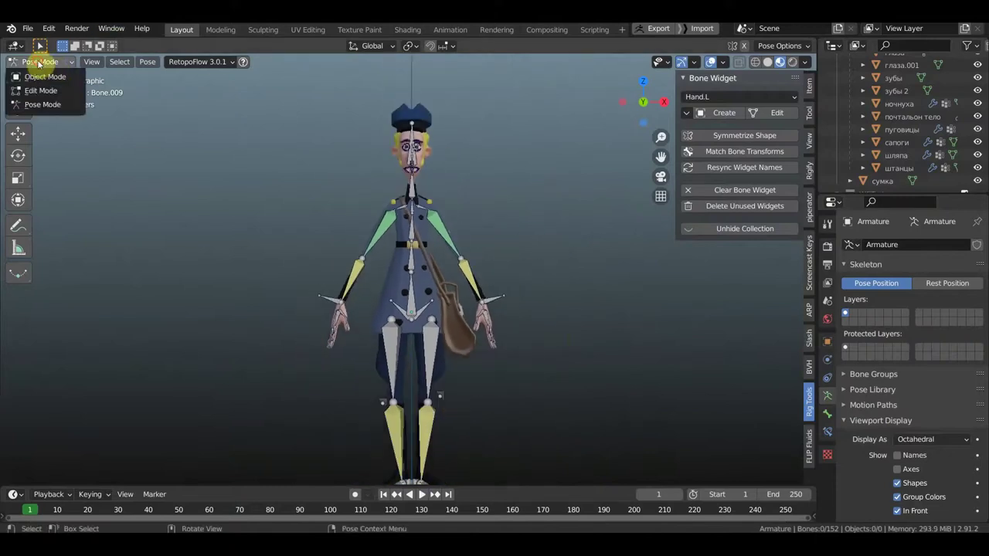
- Switch to Object Mode, close the sidebar and turn off viewport overlays
click(52, 78)
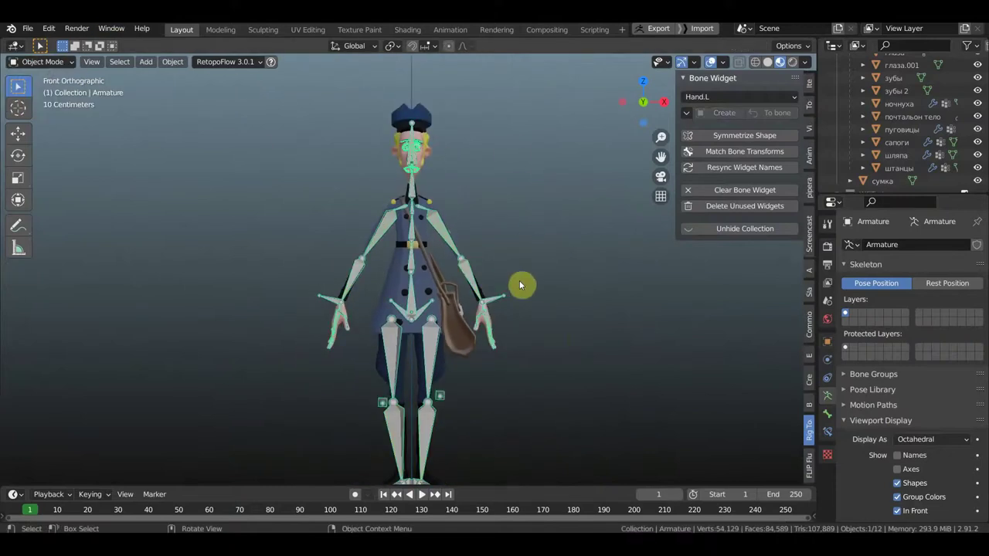
key(n)
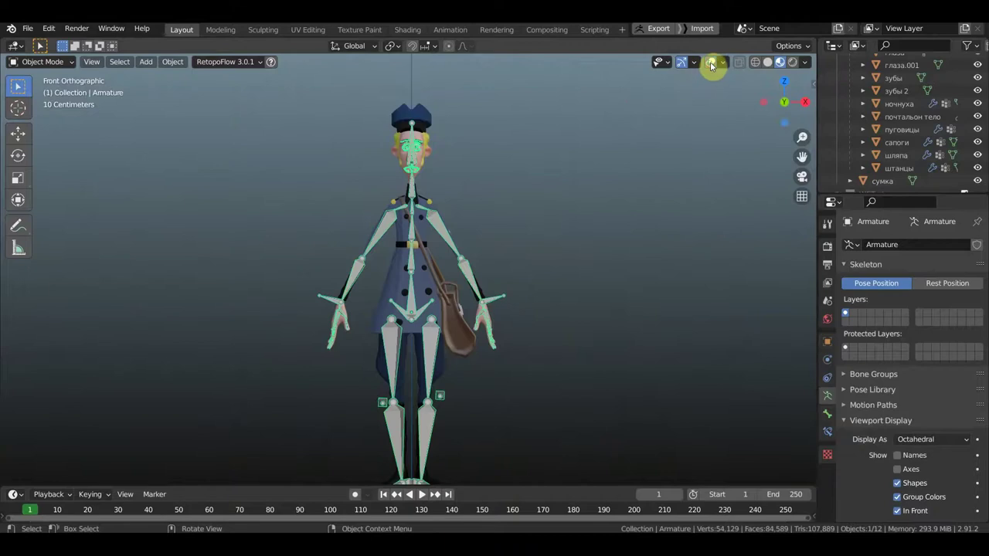
click(706, 64)
middle_drag(570, 324, 571, 311)
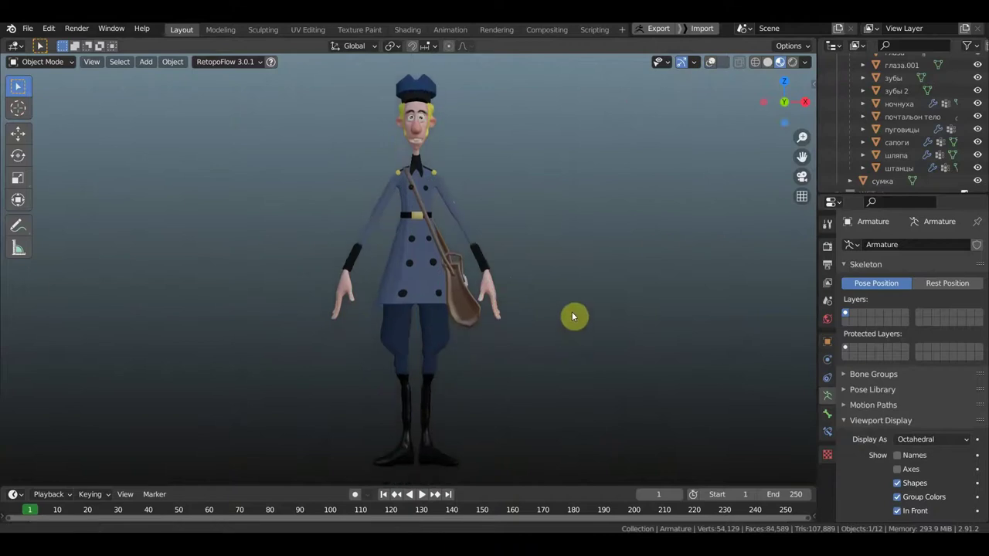
scroll(949, 155, down, 1)
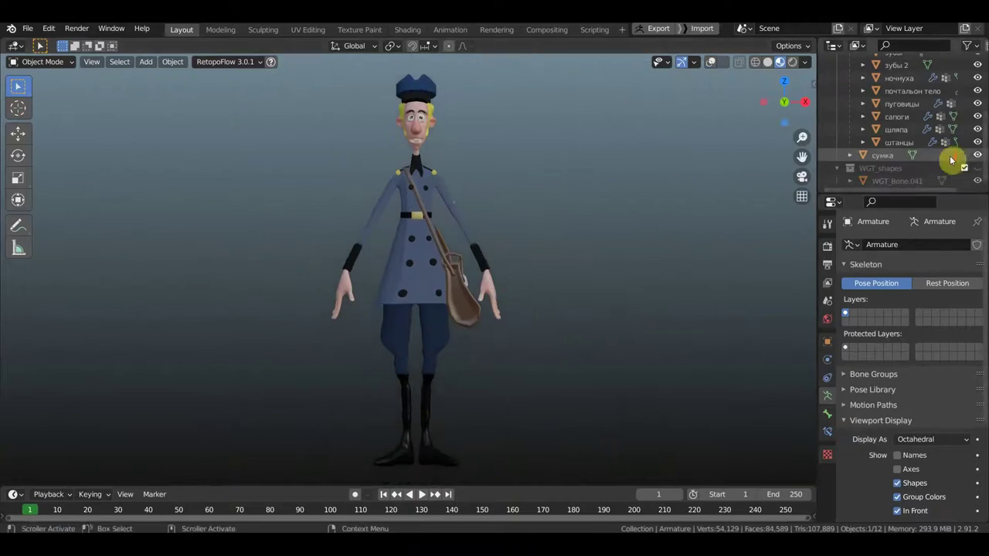
- Hide the bag, trousers, hat, boots and coat, and select the body mesh ночнуха
click(978, 157)
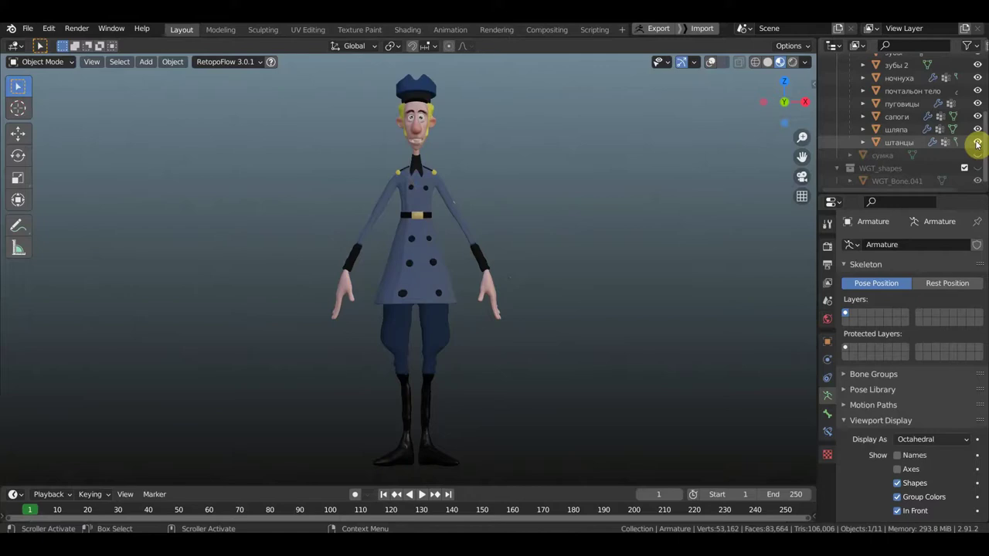
click(977, 143)
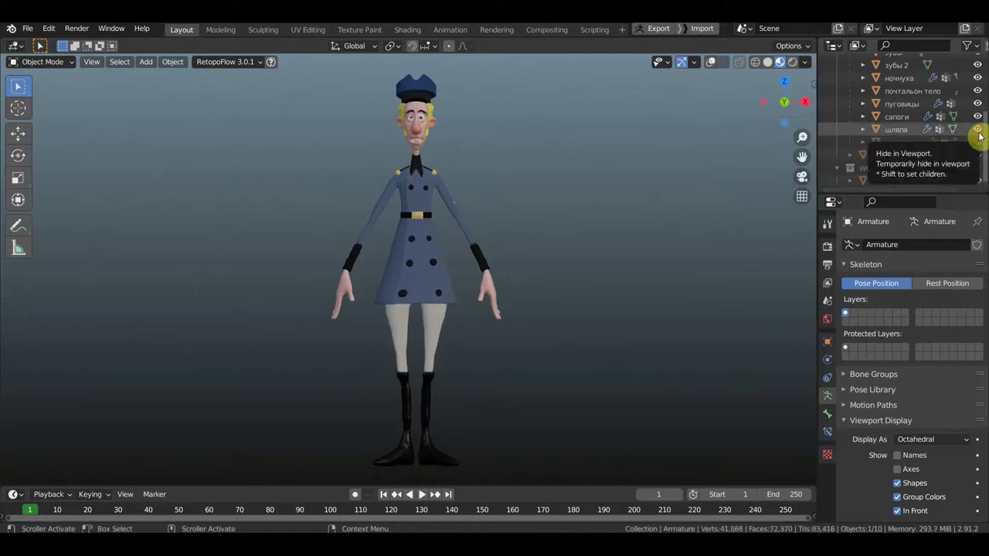
click(977, 129)
click(978, 117)
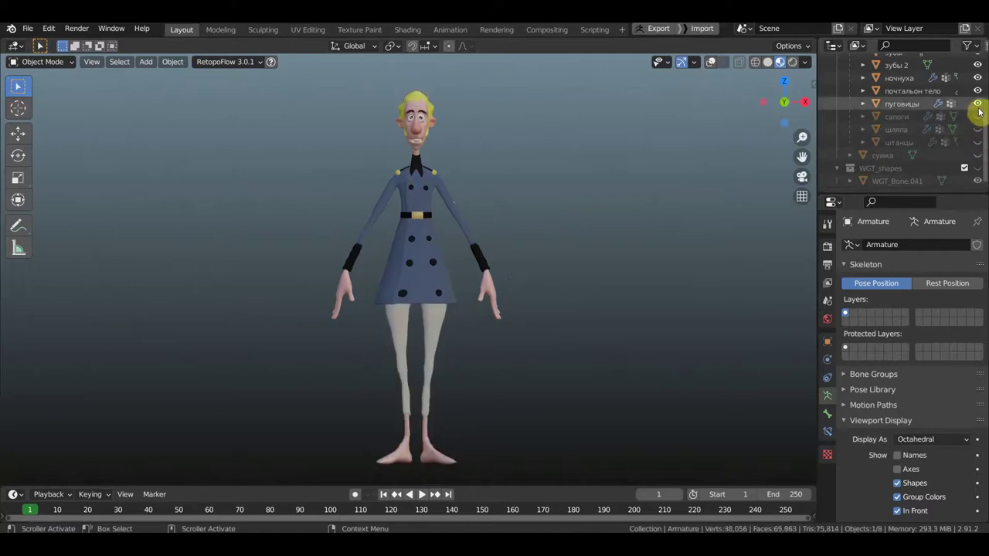
click(978, 109)
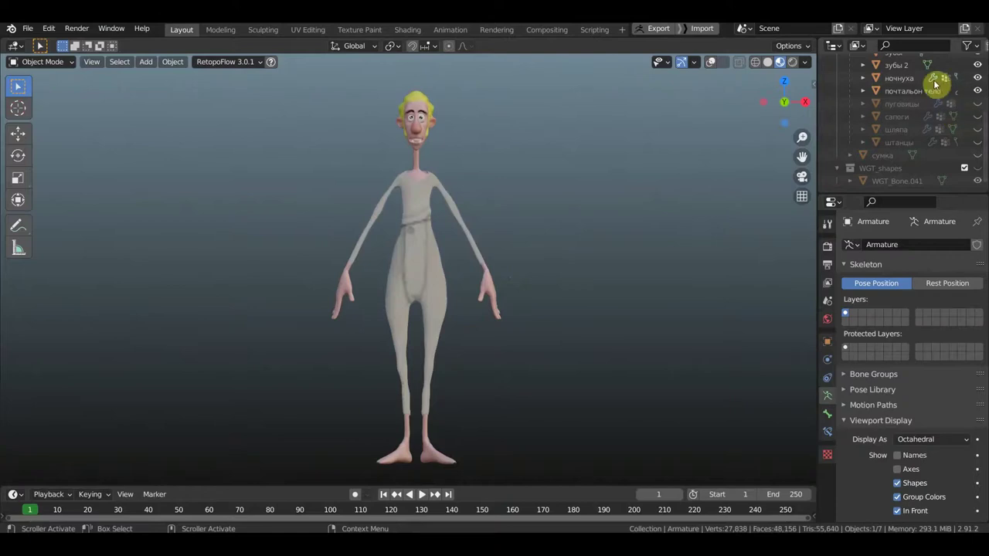
scroll(938, 88, up, 2)
scroll(938, 88, up, 2)
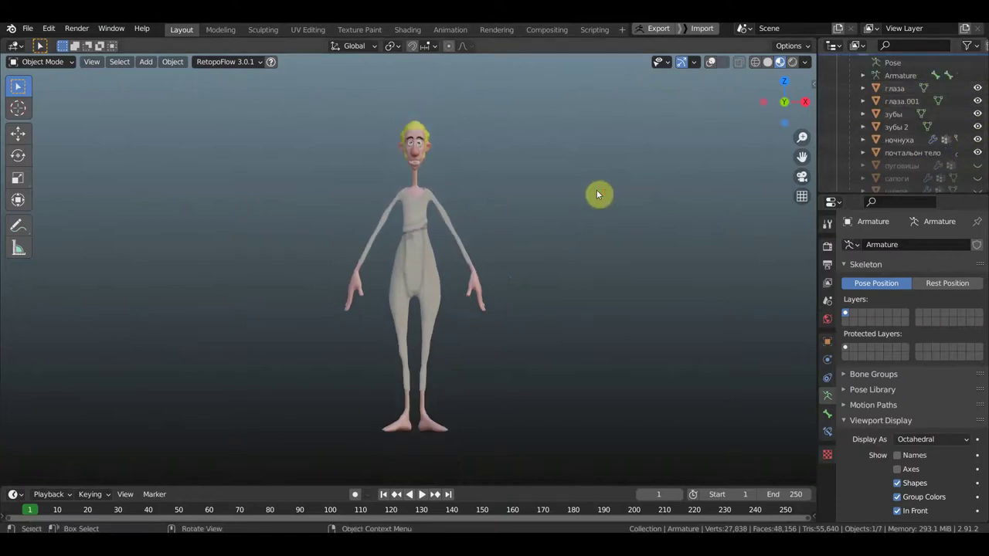
mouse_move(589, 206)
middle_down()
mouse_move(267, 239)
mouse_move(595, 221)
mouse_move(587, 223)
middle_up()
click(420, 251)
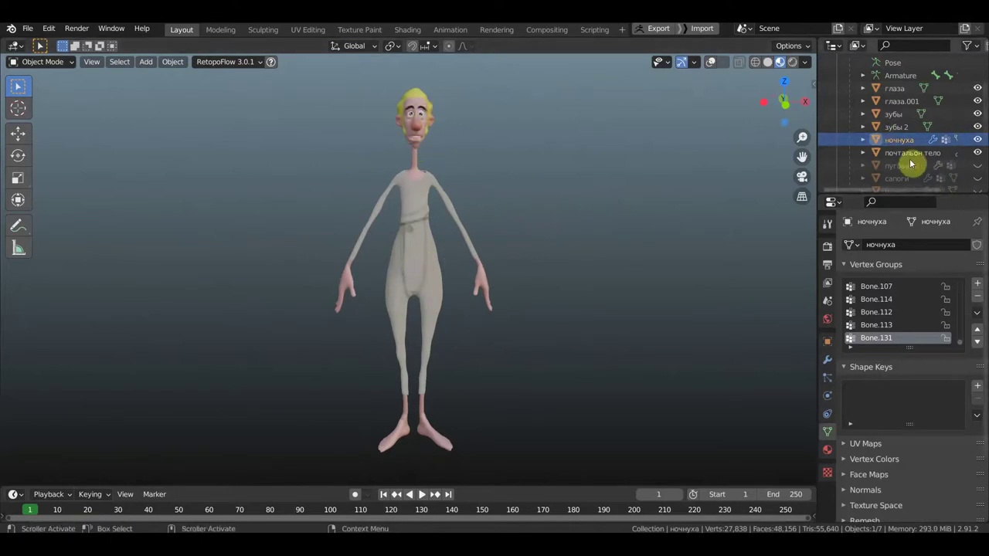
click(576, 238)
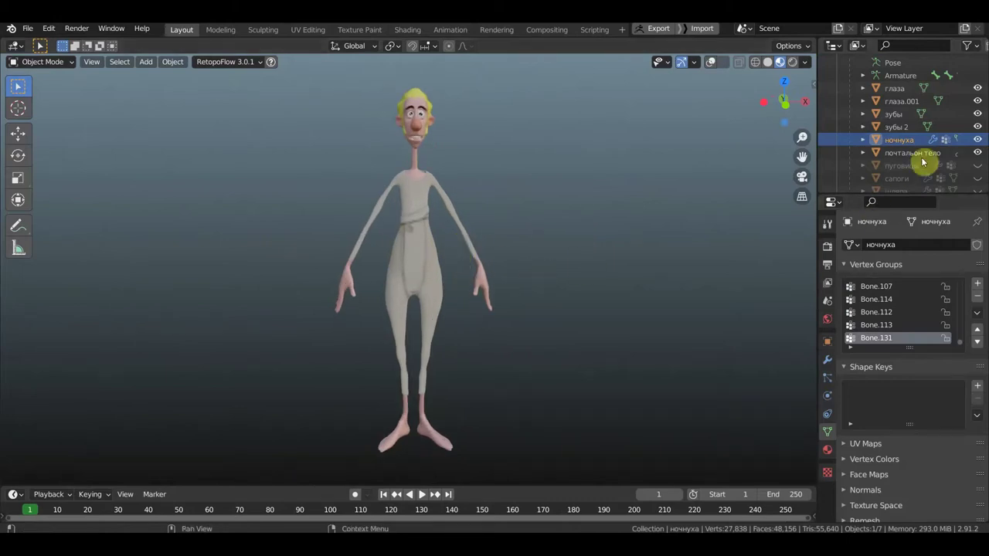
- Bring back the trousers, boots and coat, keeping the hat and bag hidden
click(978, 166)
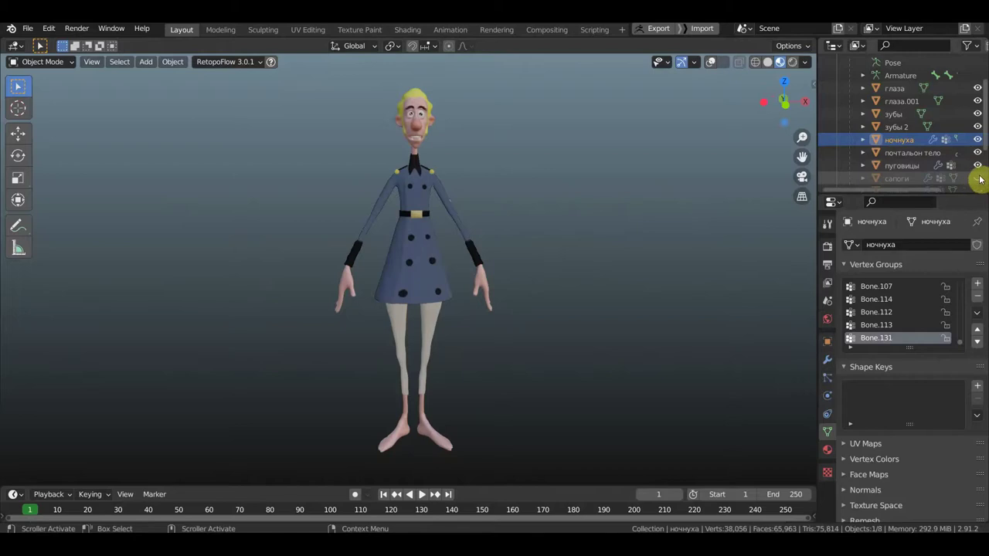
click(978, 167)
scroll(973, 172, down, 3)
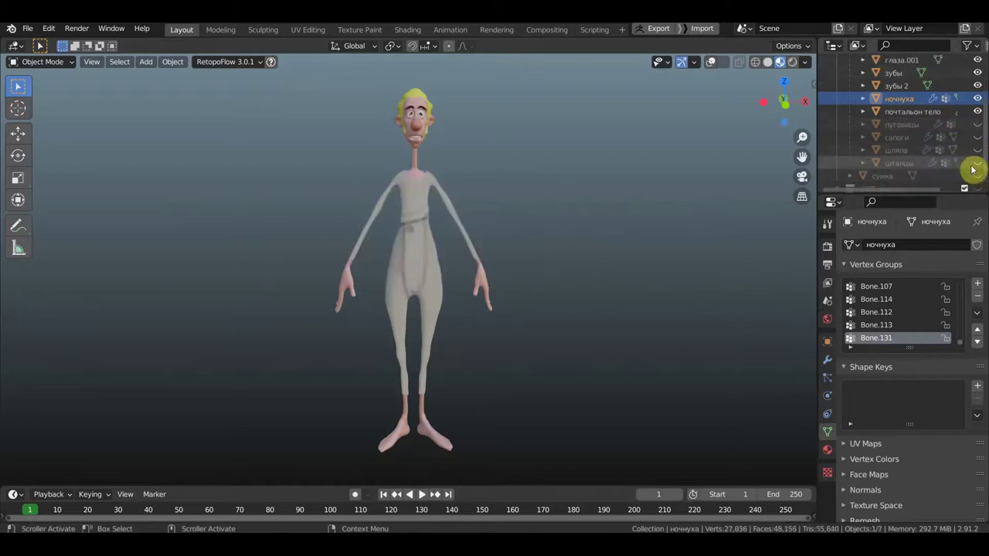
click(979, 163)
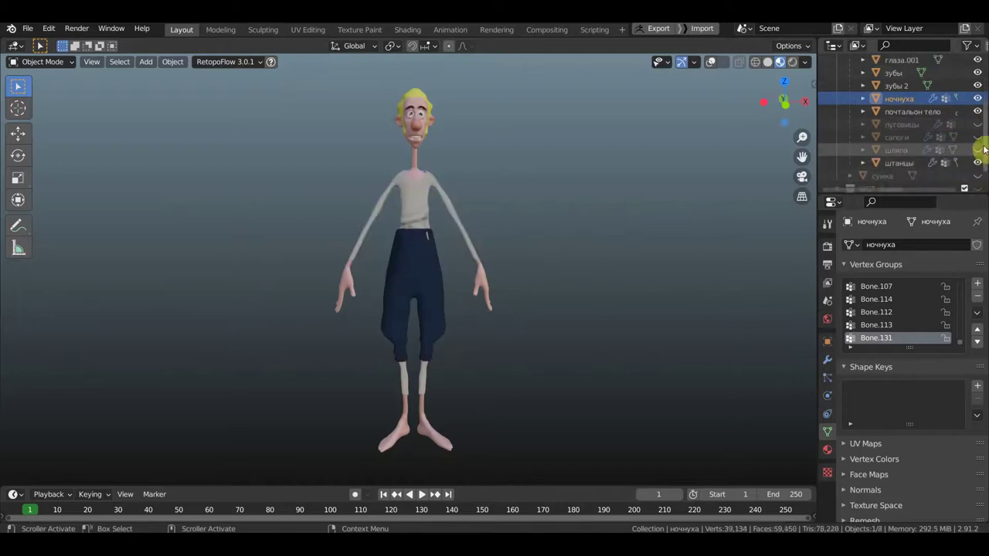
click(975, 151)
click(975, 151)
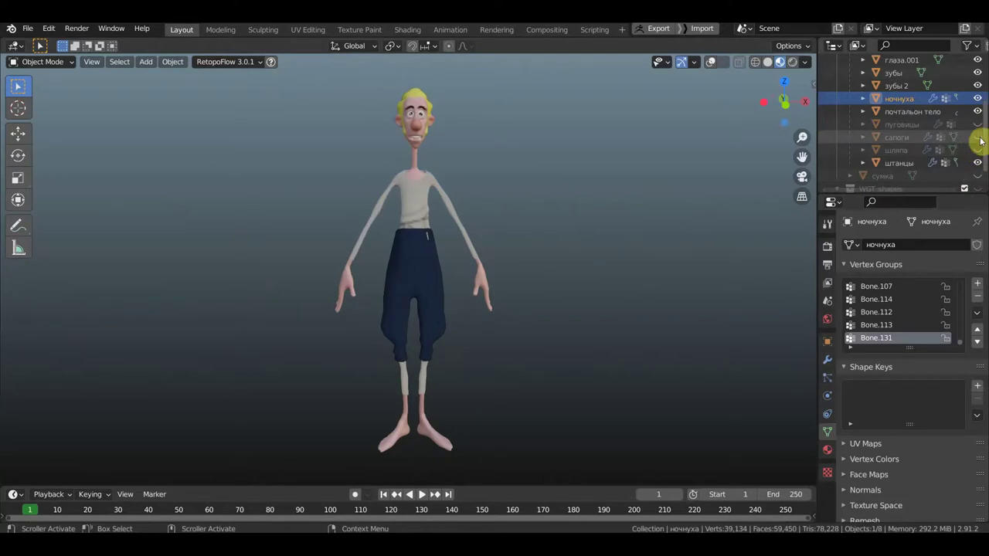
click(978, 138)
scroll(551, 258, down, 1)
scroll(553, 257, down, 2)
scroll(551, 258, up, 1)
mouse_move(552, 258)
middle_down()
mouse_move(624, 256)
mouse_move(544, 252)
middle_up()
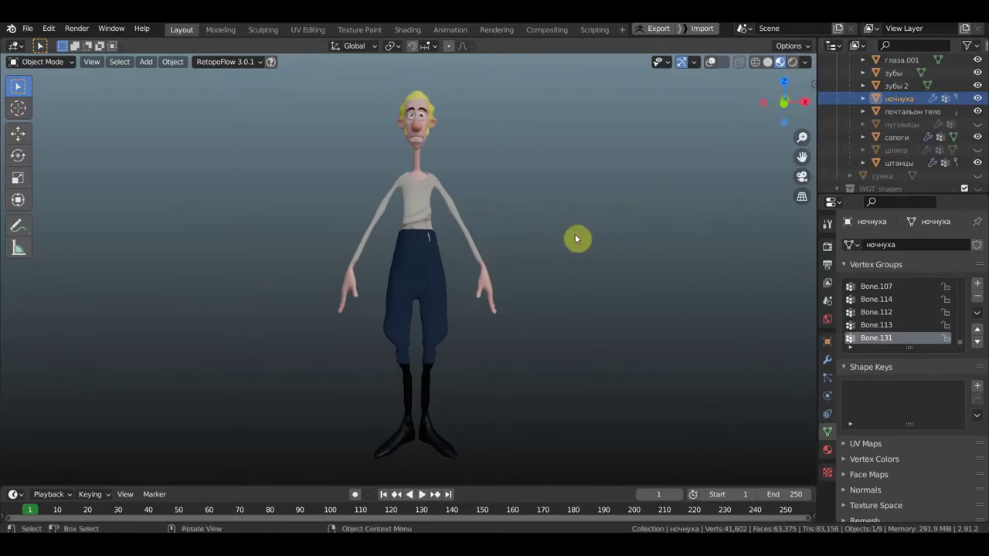
click(977, 123)
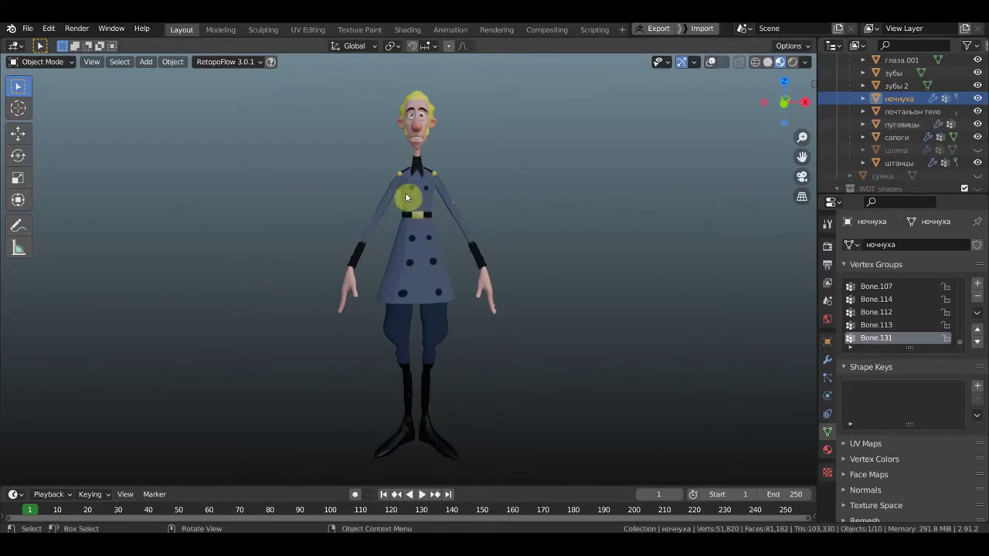
- Orbit around the postman, then unhide the шляпа hat object in the Outliner
mouse_move(424, 211)
middle_down()
mouse_move(726, 216)
mouse_move(541, 237)
middle_up()
mouse_move(499, 206)
middle_down()
mouse_move(291, 214)
mouse_move(392, 189)
mouse_move(333, 185)
middle_up()
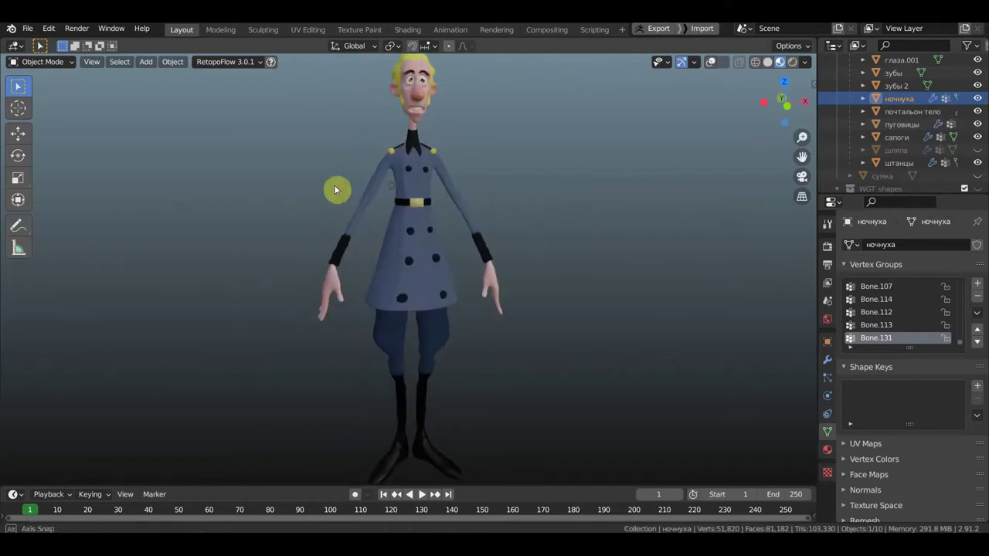
click(43, 64)
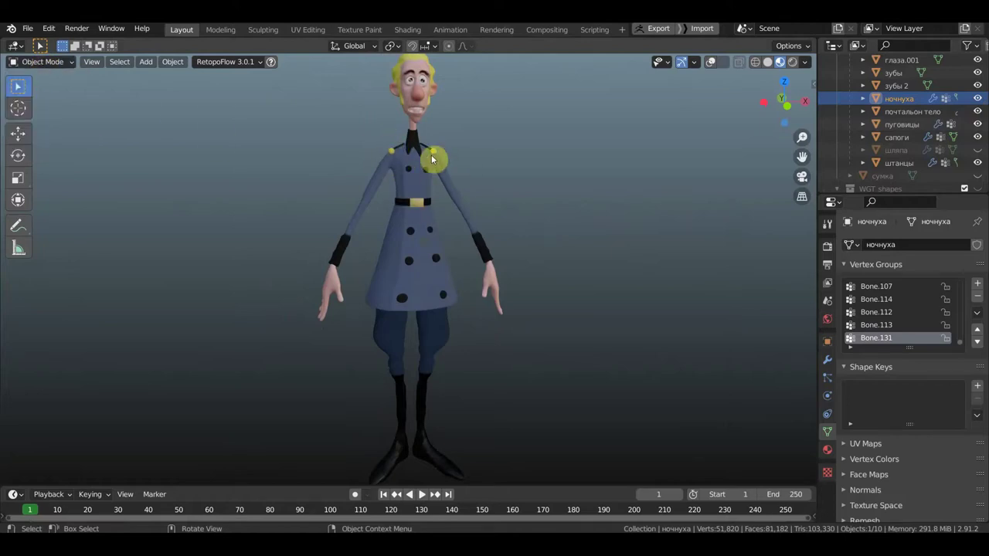
middle_drag(421, 175, 88, 183)
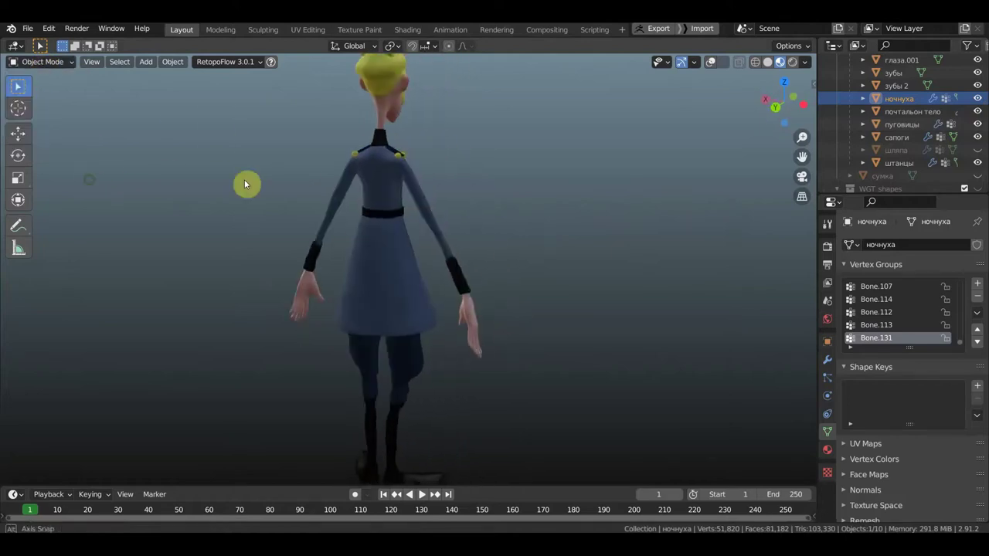
mouse_move(320, 183)
middle_down()
mouse_move(345, 176)
mouse_move(370, 145)
middle_up()
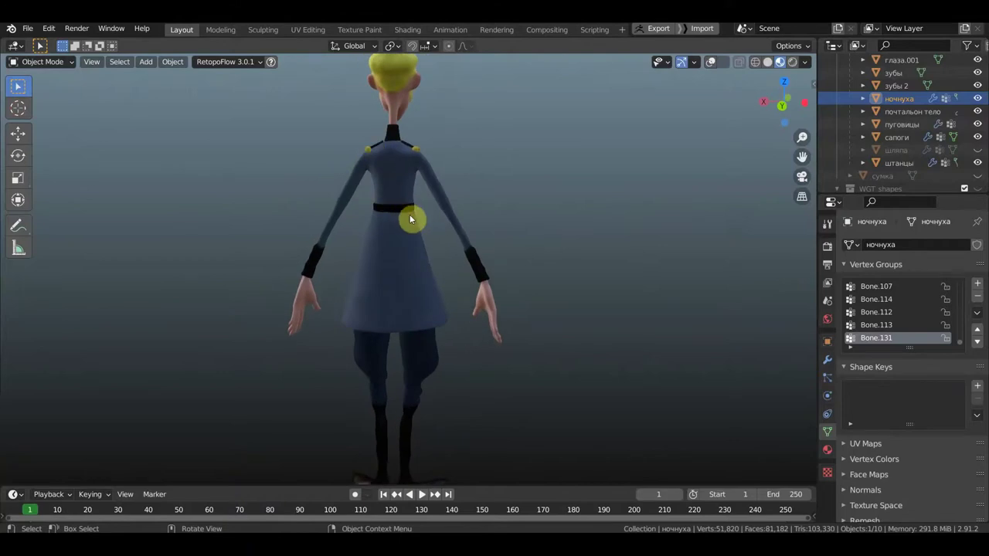
mouse_move(375, 210)
middle_down()
mouse_move(595, 221)
mouse_move(576, 210)
middle_up()
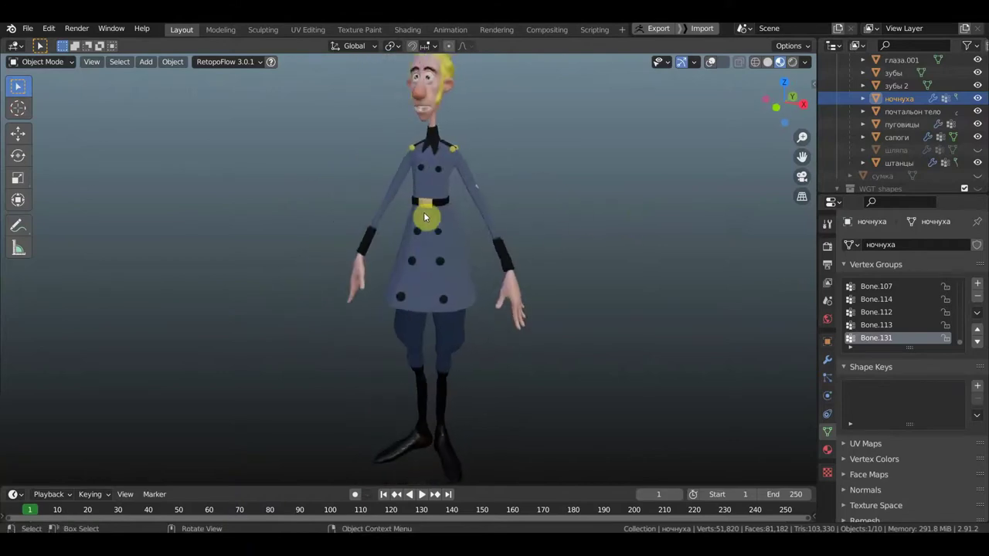
scroll(449, 205, up, 3)
scroll(461, 160, down, 2)
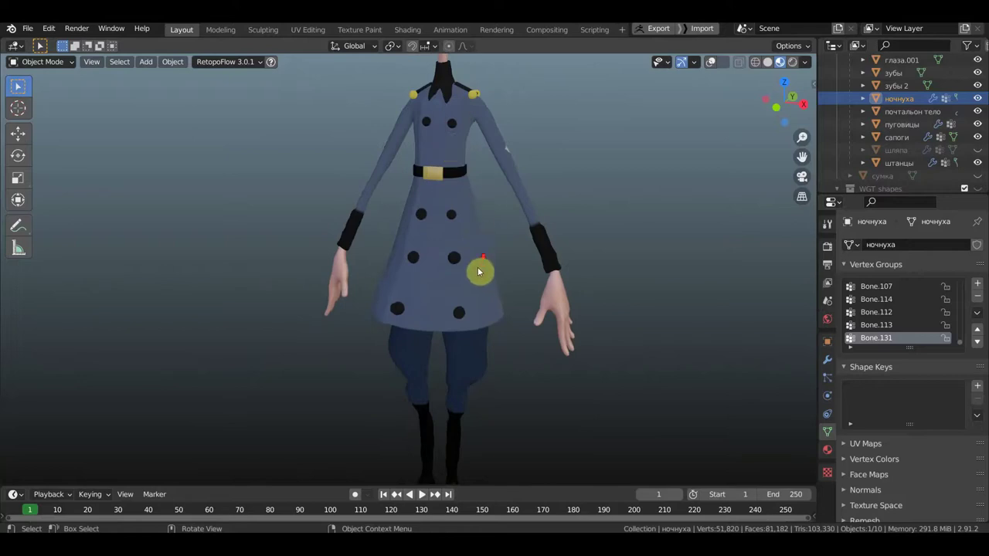
scroll(495, 271, down, 2)
scroll(533, 272, down, 1)
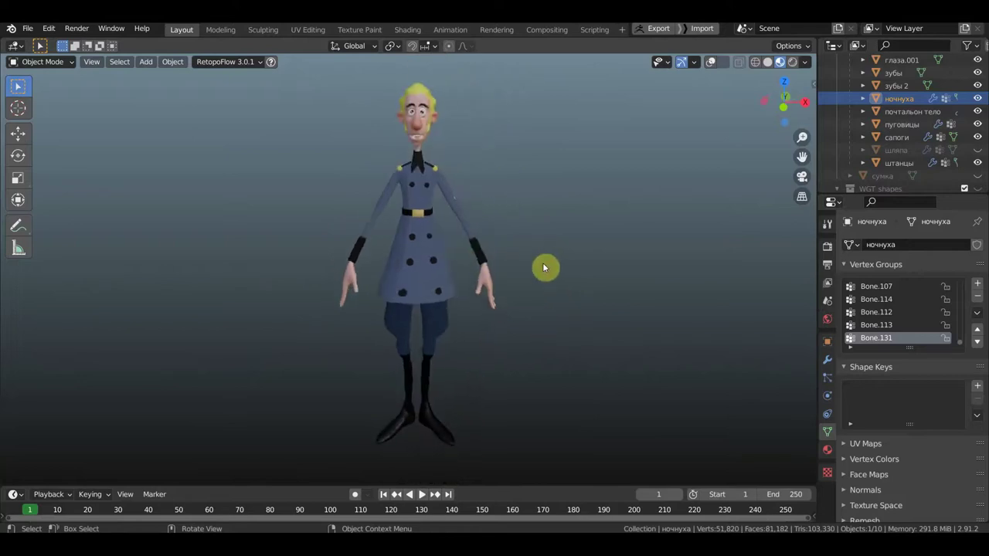
click(977, 151)
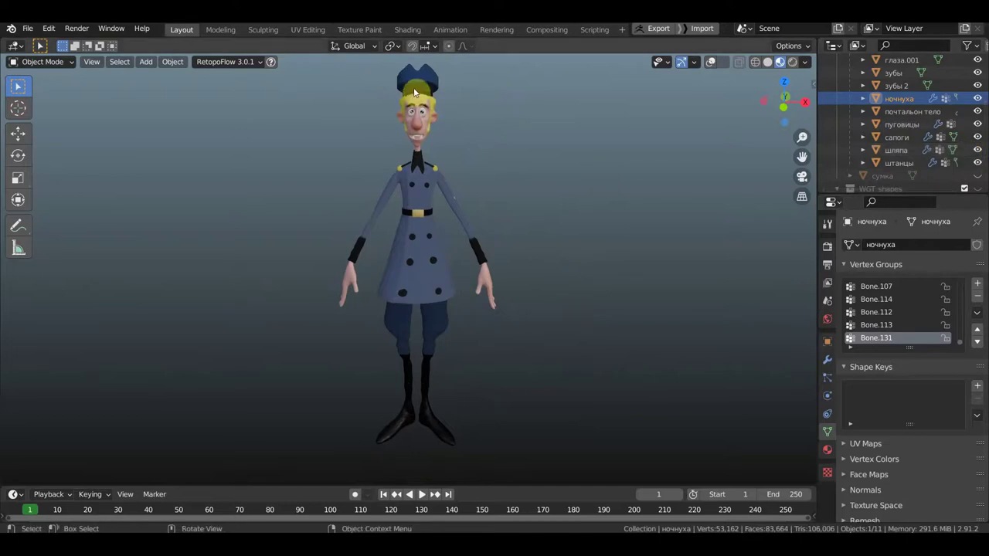
middle_drag(421, 87, 411, 114)
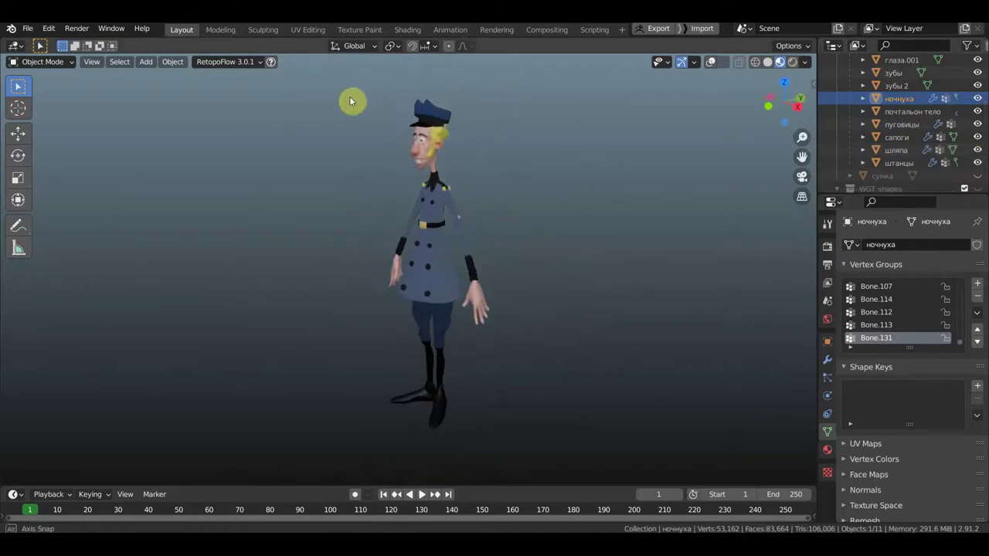
scroll(444, 108, up, 1)
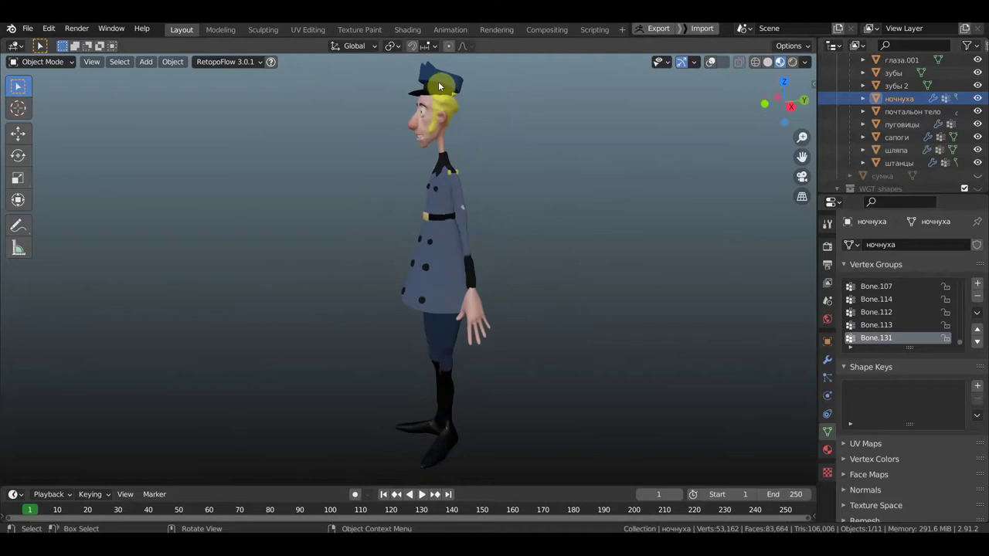
- Turn viewport overlays back on and select the Armature as the active object
click(713, 63)
mouse_move(686, 73)
middle_down()
mouse_move(569, 100)
mouse_move(528, 275)
mouse_move(534, 187)
mouse_move(543, 194)
mouse_move(516, 298)
mouse_move(508, 263)
middle_up()
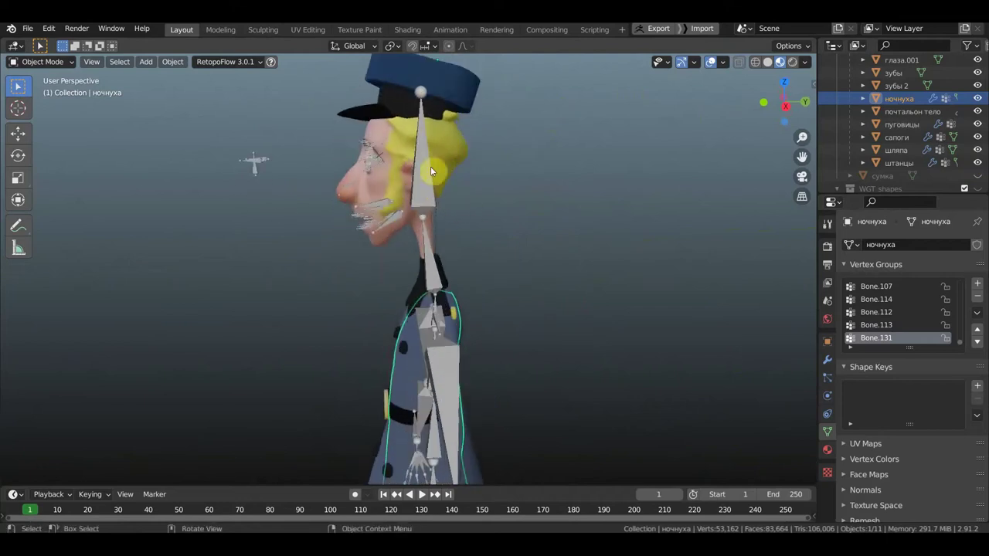
scroll(431, 143, down, 2)
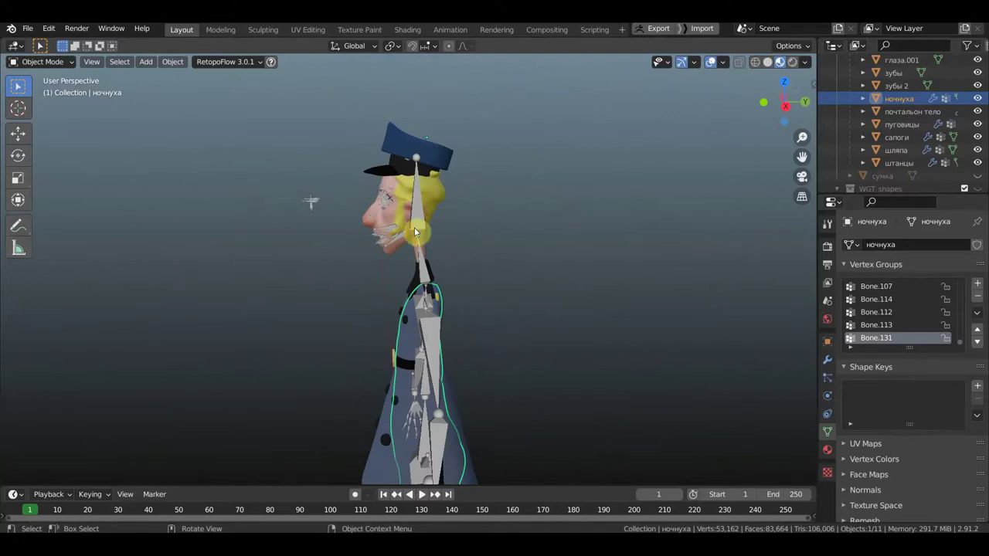
mouse_move(385, 226)
middle_down()
mouse_move(526, 237)
mouse_move(516, 232)
middle_up()
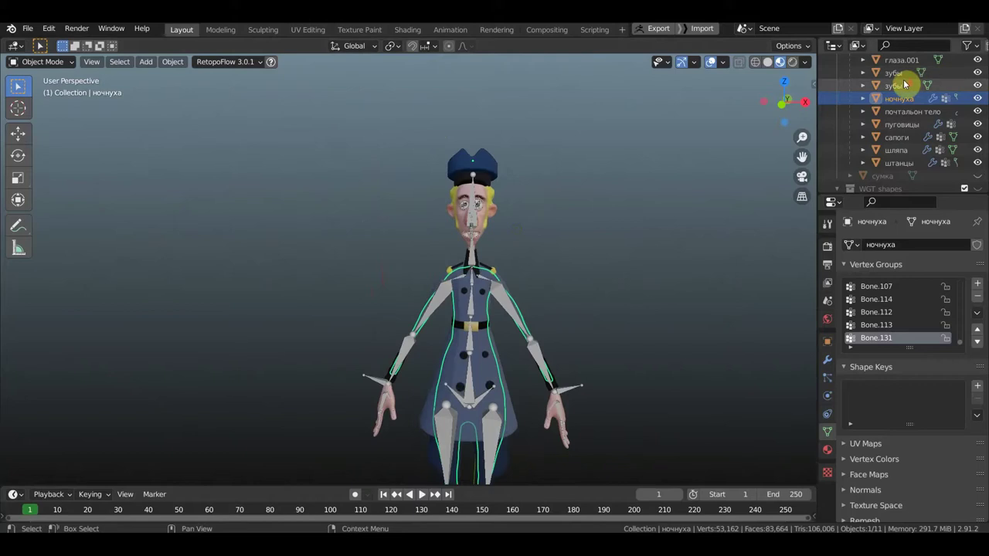
scroll(903, 79, up, 2)
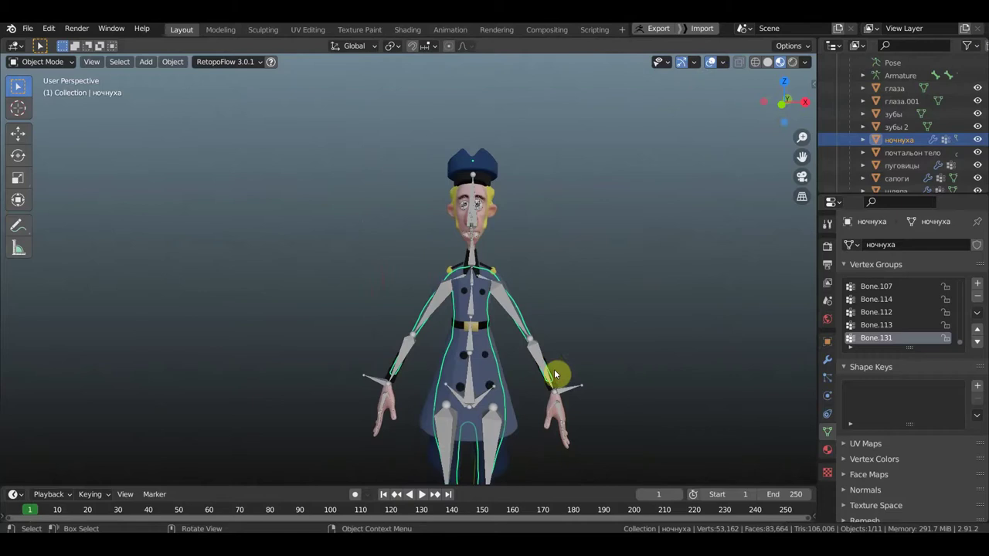
click(576, 393)
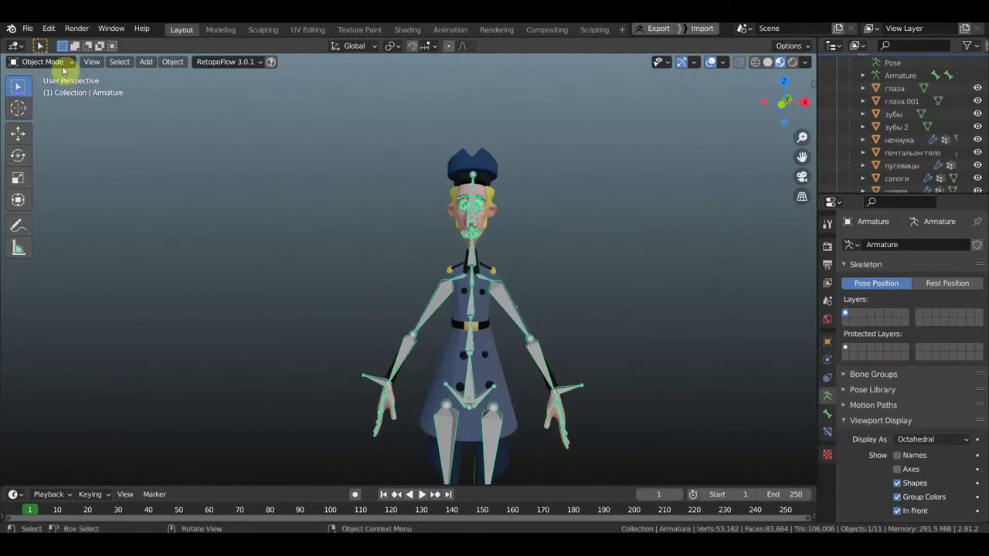
- Switch the armature to Pose Mode and zoom in on the head
click(53, 62)
click(68, 105)
scroll(425, 281, up, 2)
mouse_move(434, 283)
middle_down()
mouse_move(438, 360)
mouse_move(485, 386)
middle_up()
scroll(553, 379, up, 2)
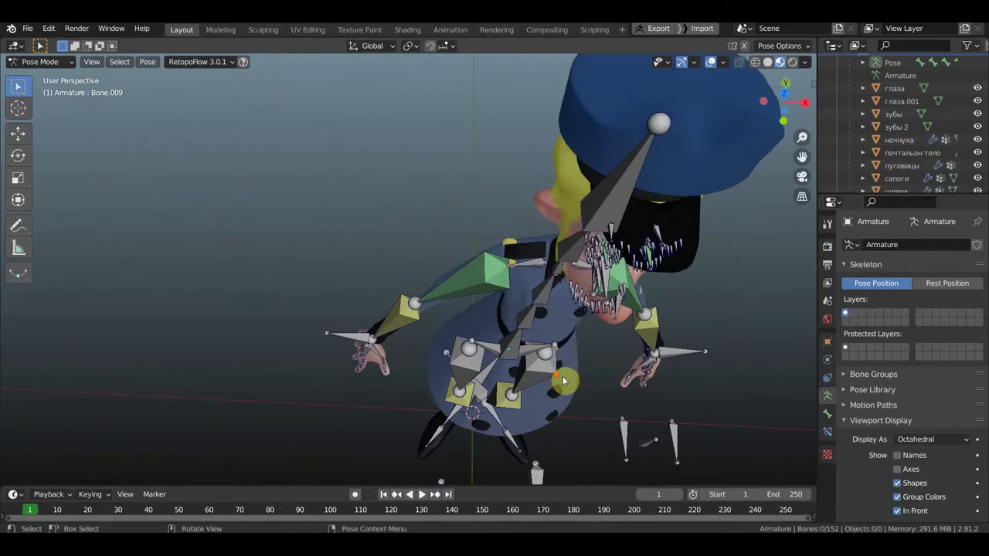
middle_drag(624, 374, 475, 280)
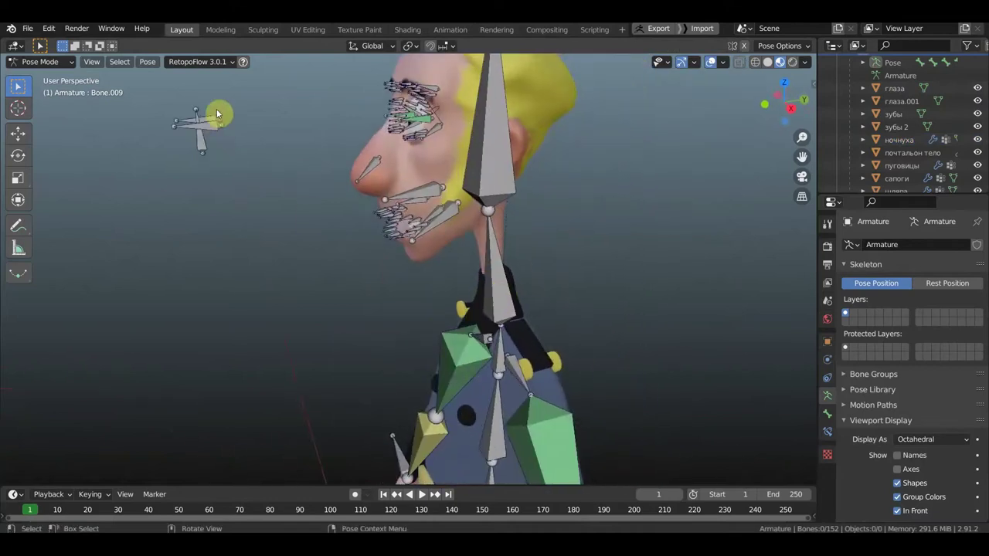
middle_drag(196, 143, 207, 146)
middle_drag(296, 196, 294, 194)
scroll(342, 234, up, 1)
scroll(358, 230, up, 2)
scroll(309, 219, up, 2)
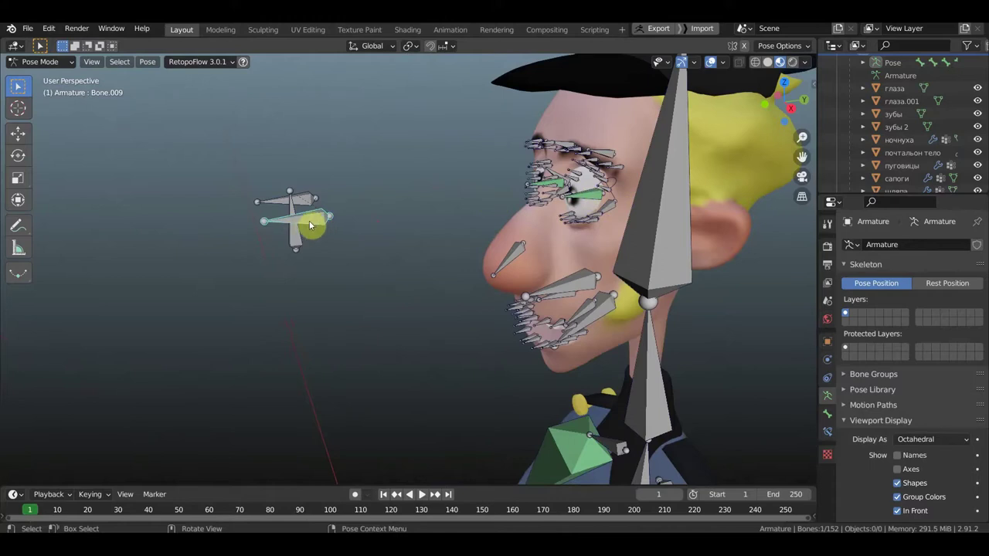
- Select the face bone just left of the nose and go to front orthographic view
middle_drag(290, 226, 372, 226)
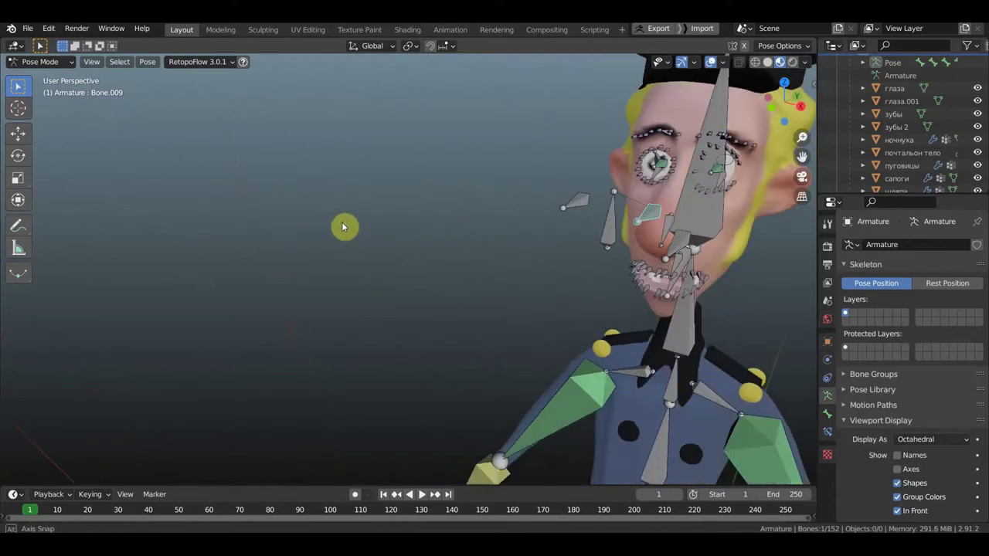
click(622, 222)
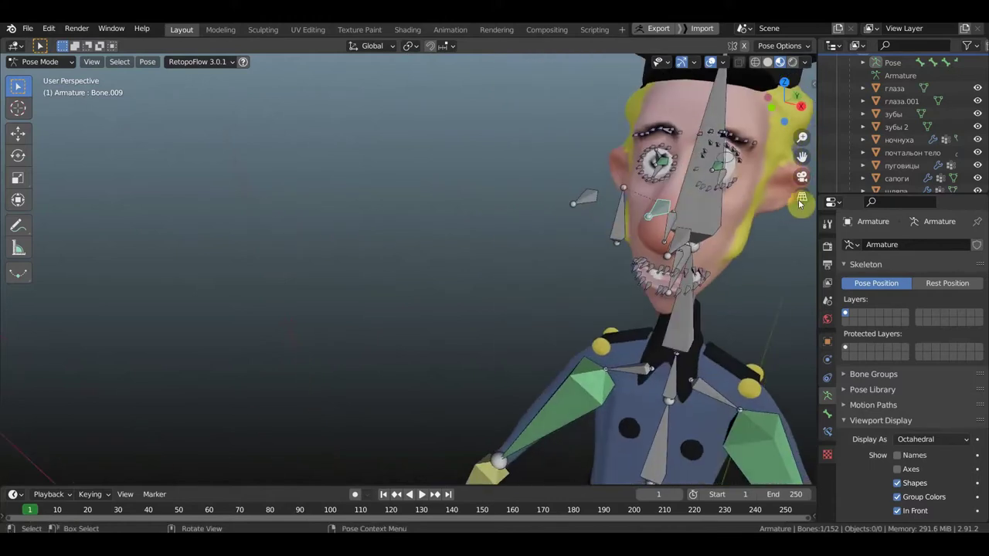
key(KP_1)
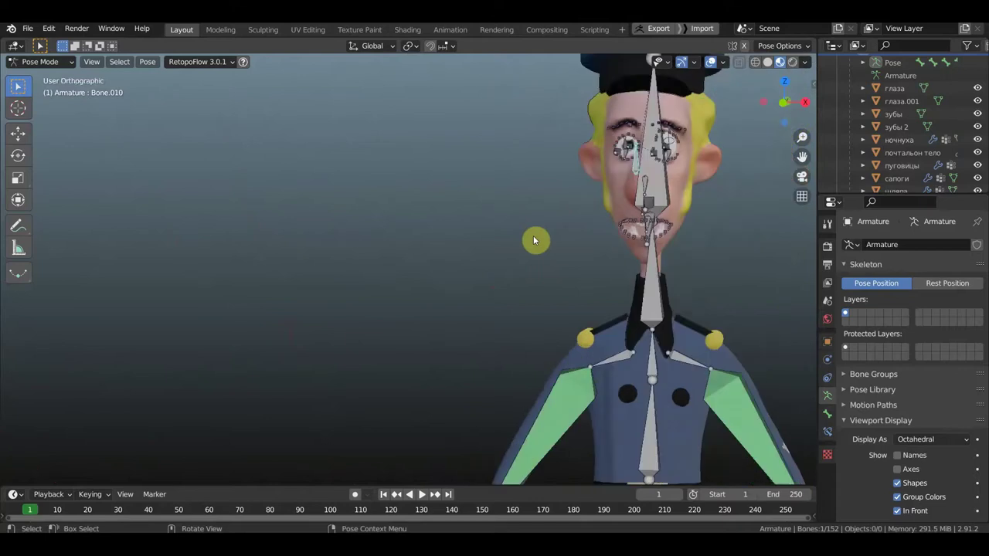
shift+middle_drag(627, 285, 441, 347)
click(711, 62)
scroll(535, 261, up, 3)
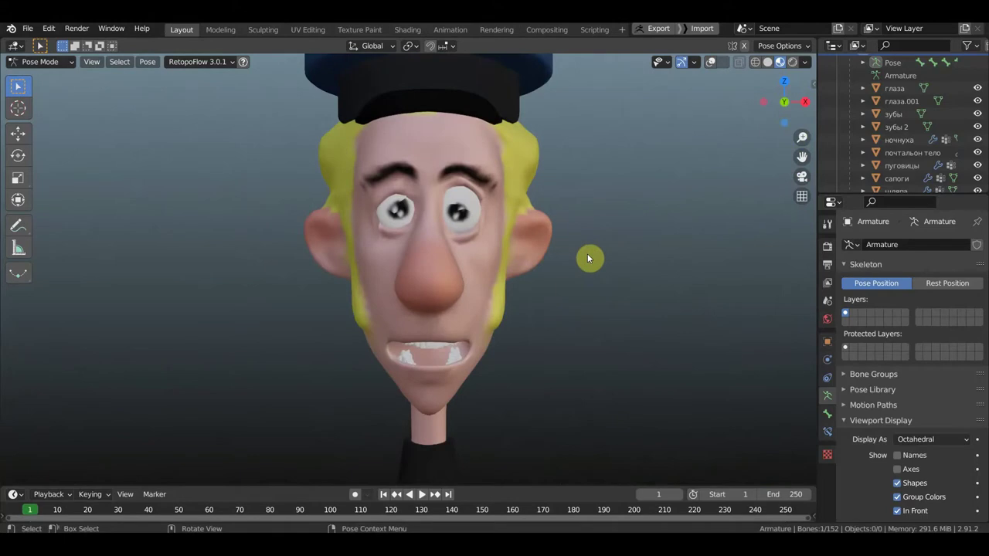
key(g)
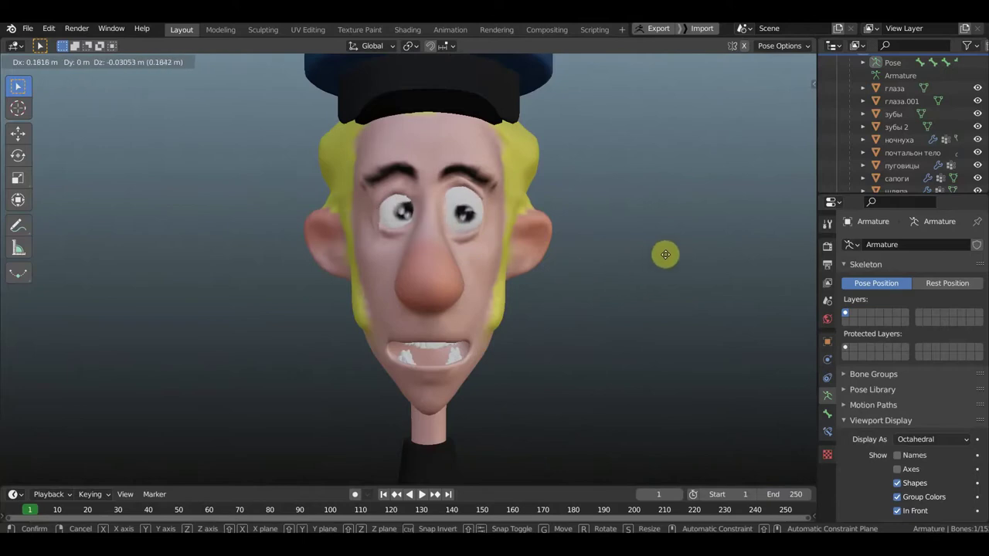
click(548, 248)
mouse_move(468, 227)
middle_down()
mouse_move(460, 240)
mouse_move(469, 225)
mouse_move(441, 204)
mouse_move(530, 193)
middle_up()
scroll(472, 208, up, 2)
scroll(472, 208, up, 3)
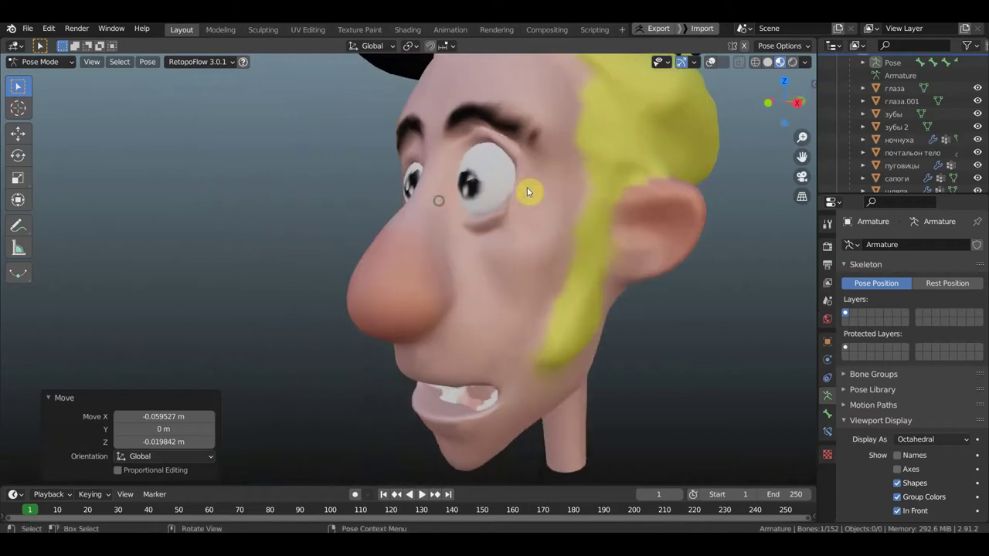
scroll(505, 209, down, 2)
scroll(463, 227, down, 2)
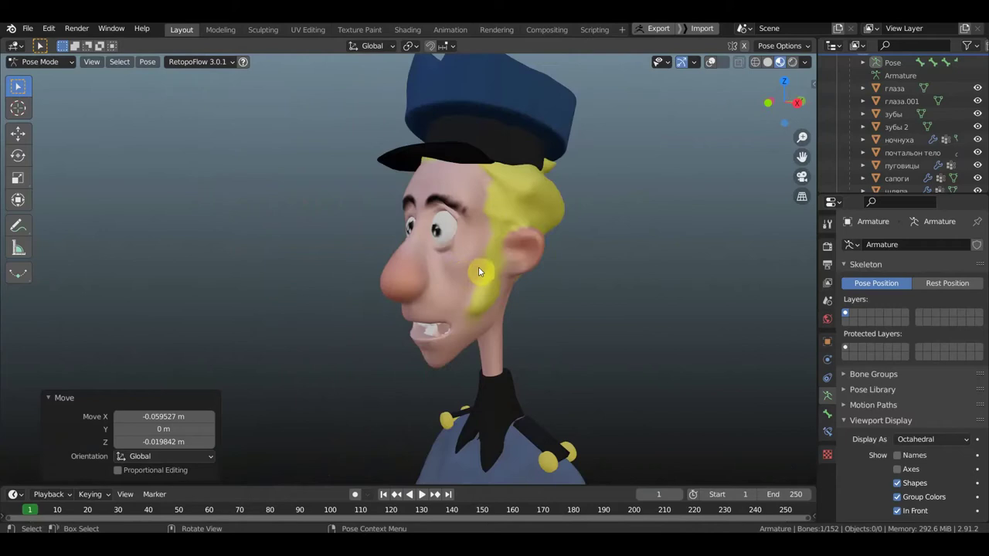
scroll(464, 270, up, 2)
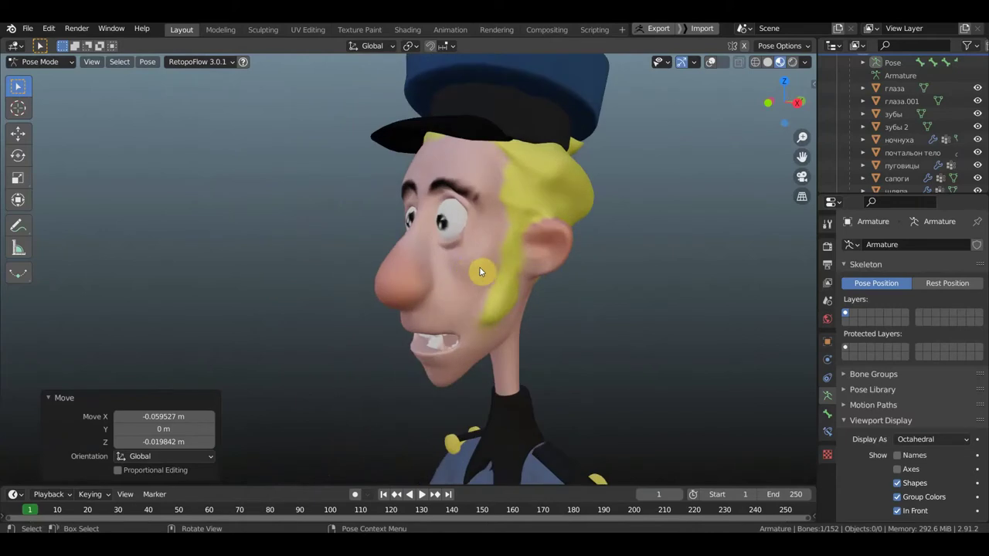
scroll(479, 266, down, 2)
scroll(546, 383, down, 1)
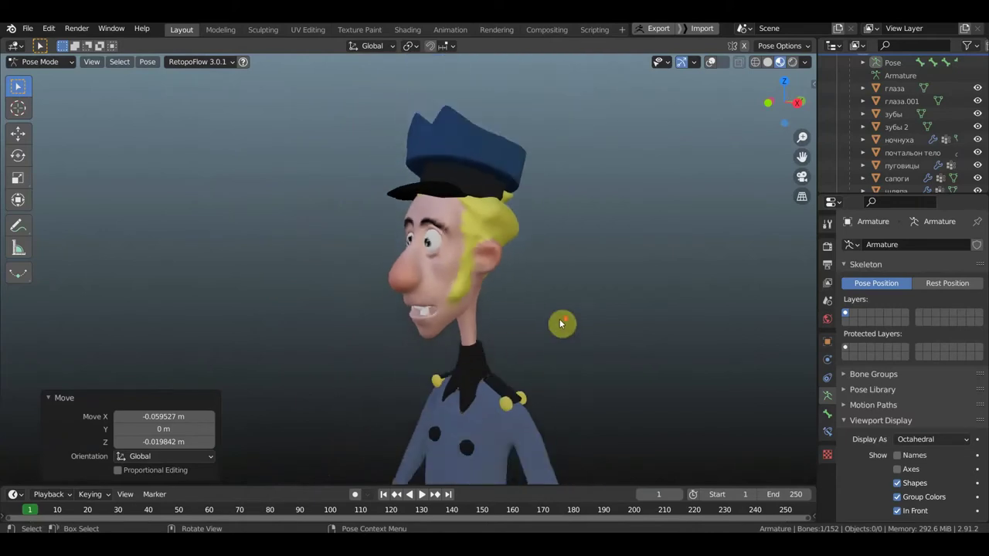
scroll(551, 339, down, 2)
scroll(549, 325, down, 3)
scroll(540, 330, up, 1)
scroll(548, 332, up, 1)
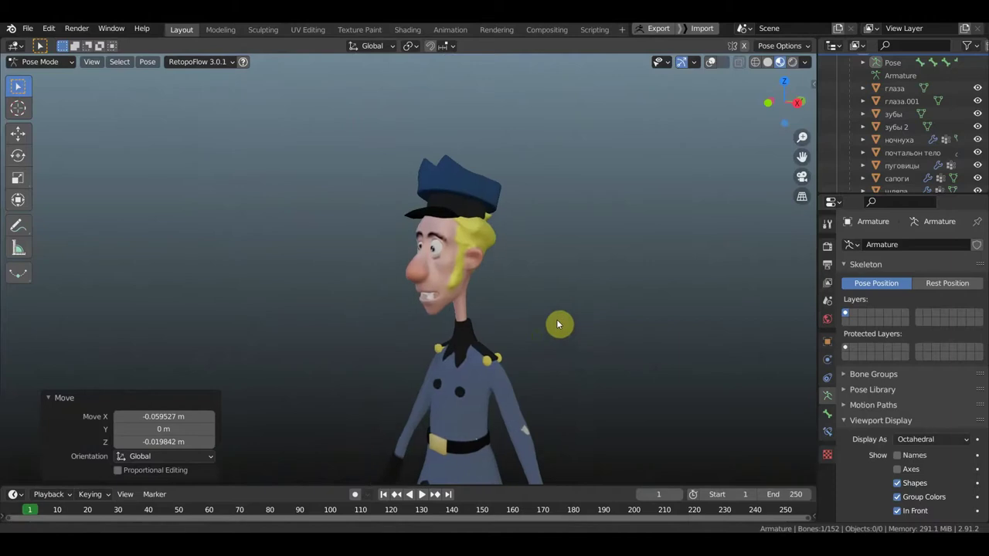
scroll(555, 294, up, 2)
scroll(550, 262, up, 1)
scroll(548, 262, up, 1)
scroll(550, 259, up, 1)
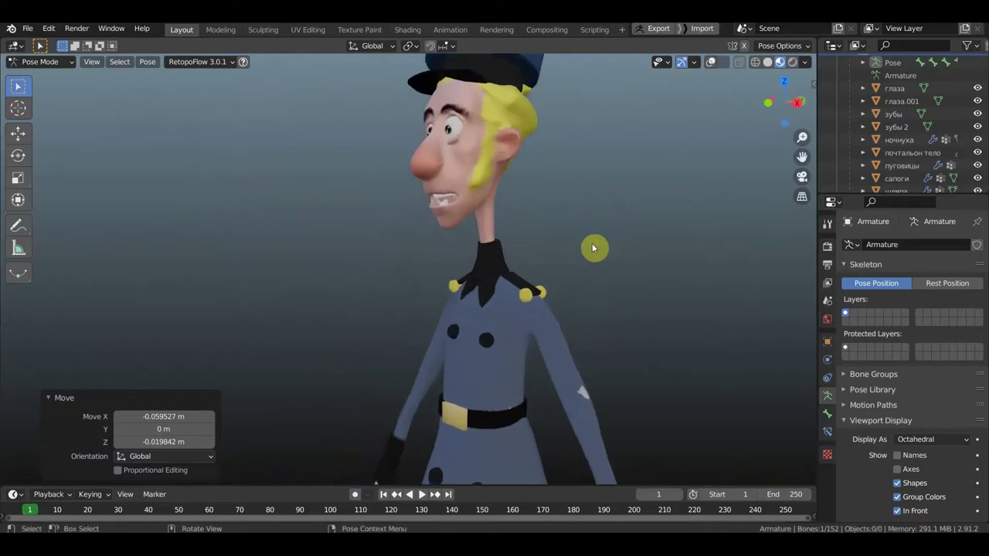
scroll(593, 243, up, 1)
scroll(589, 263, up, 1)
mouse_move(587, 282)
middle_down()
mouse_move(551, 342)
mouse_move(579, 298)
middle_up()
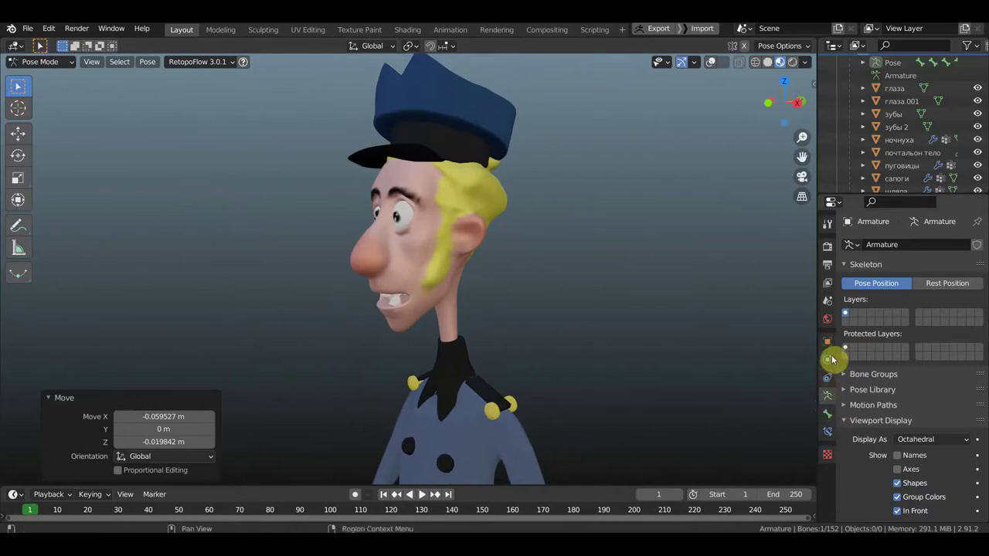
click(710, 63)
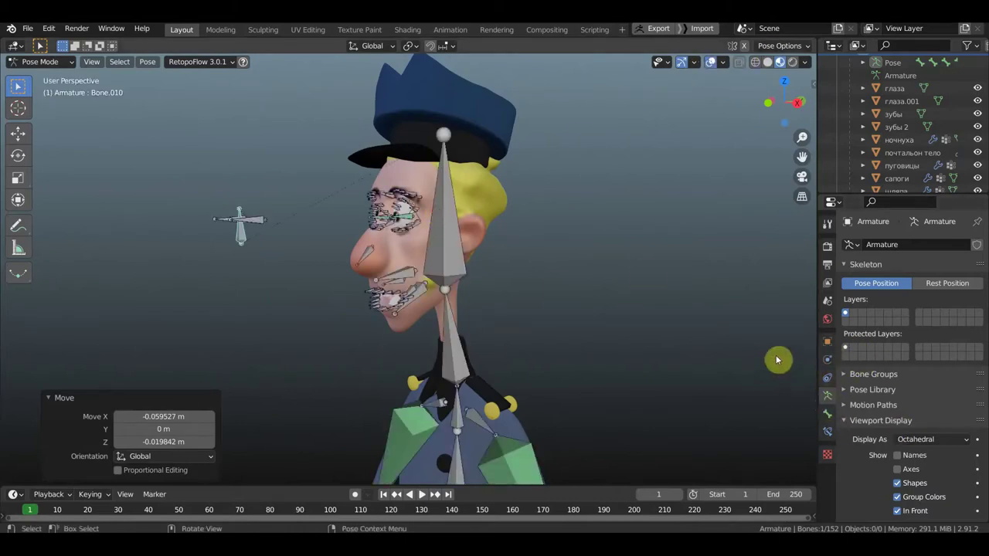
- Orbit and zoom to a front view of the face bones around the eyes
key(bracketleft)
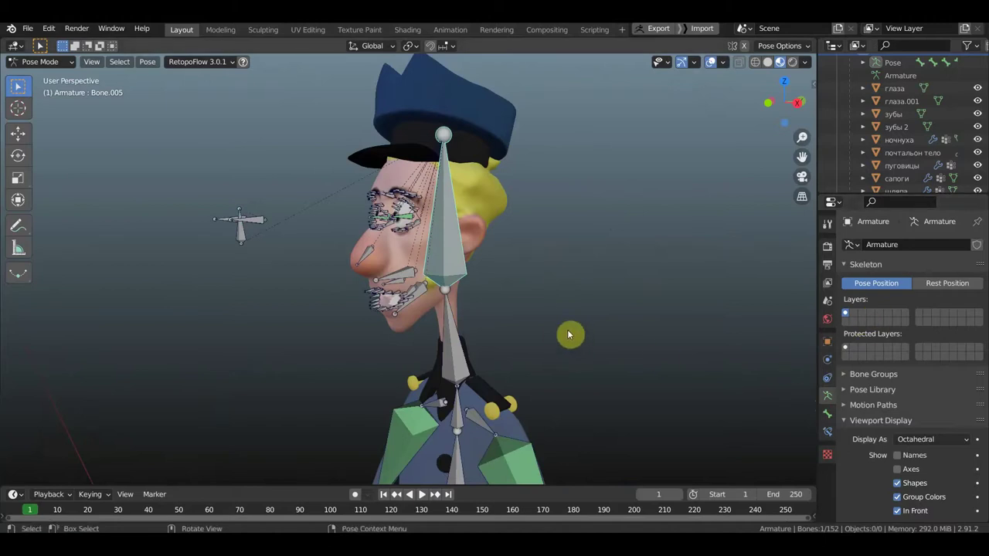
middle_drag(587, 335, 653, 332)
scroll(547, 317, up, 3)
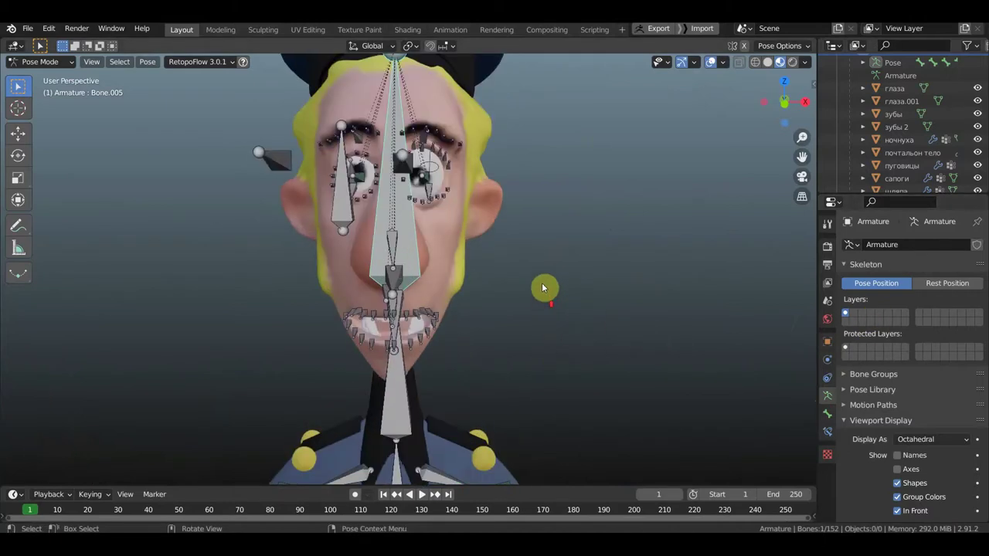
middle_drag(567, 272, 564, 275)
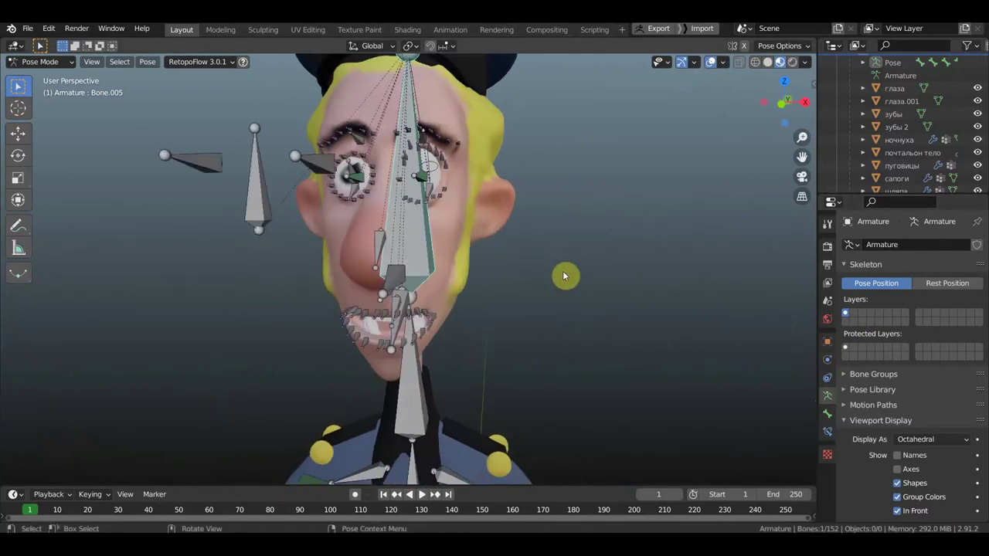
mouse_move(618, 252)
middle_down()
mouse_move(641, 313)
mouse_move(683, 68)
middle_up()
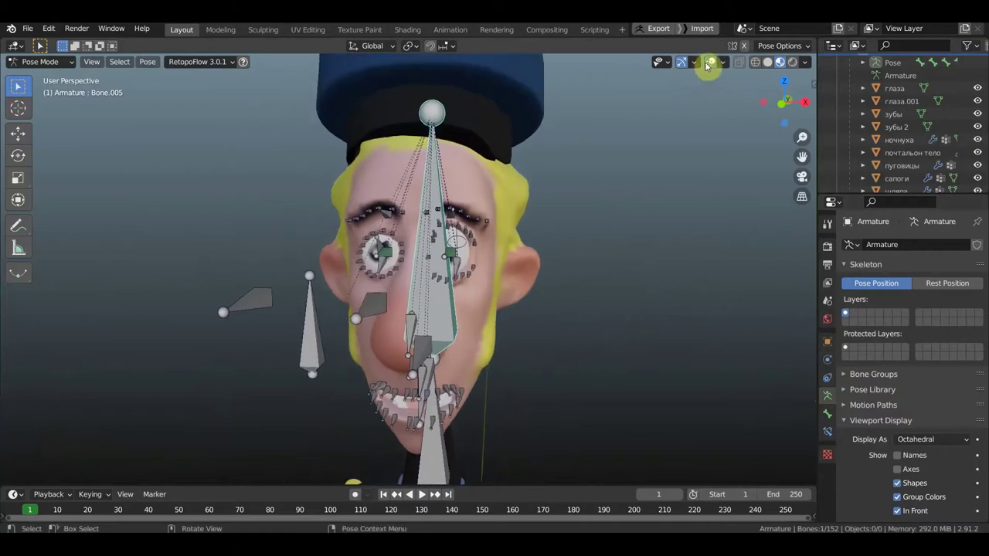
- Hide the overlays so only the face mesh shows in a three-quarter view
click(709, 63)
scroll(483, 220, up, 3)
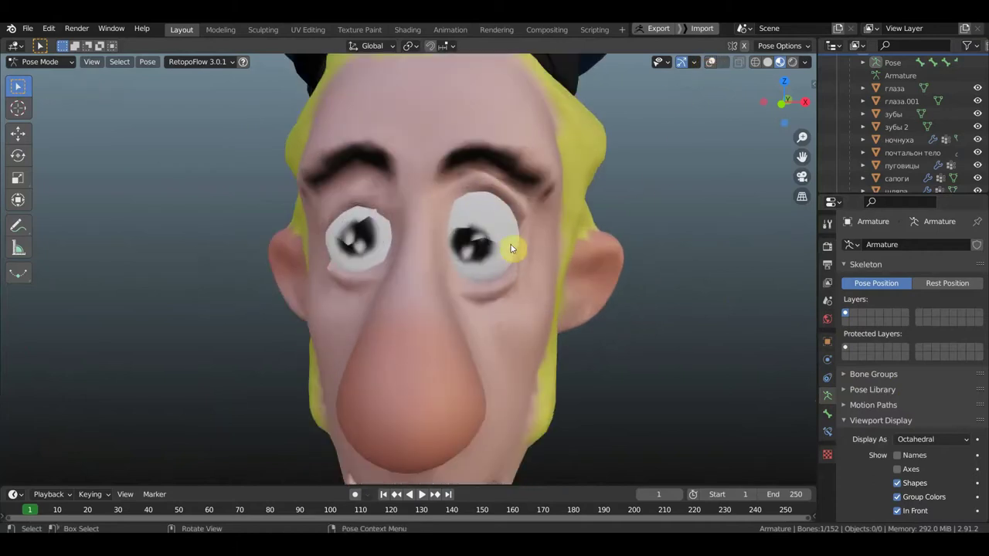
middle_drag(518, 259, 481, 267)
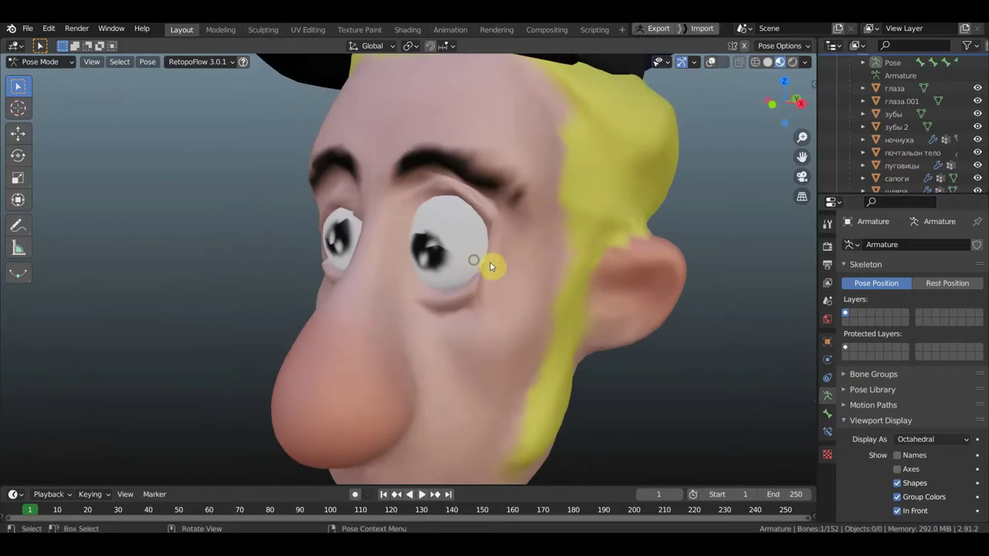
scroll(483, 265, up, 2)
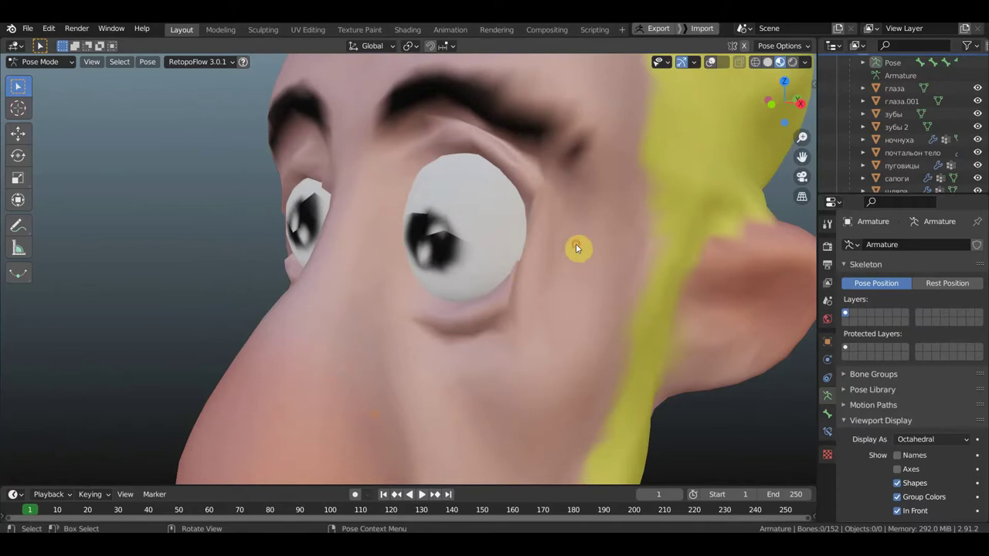
click(40, 61)
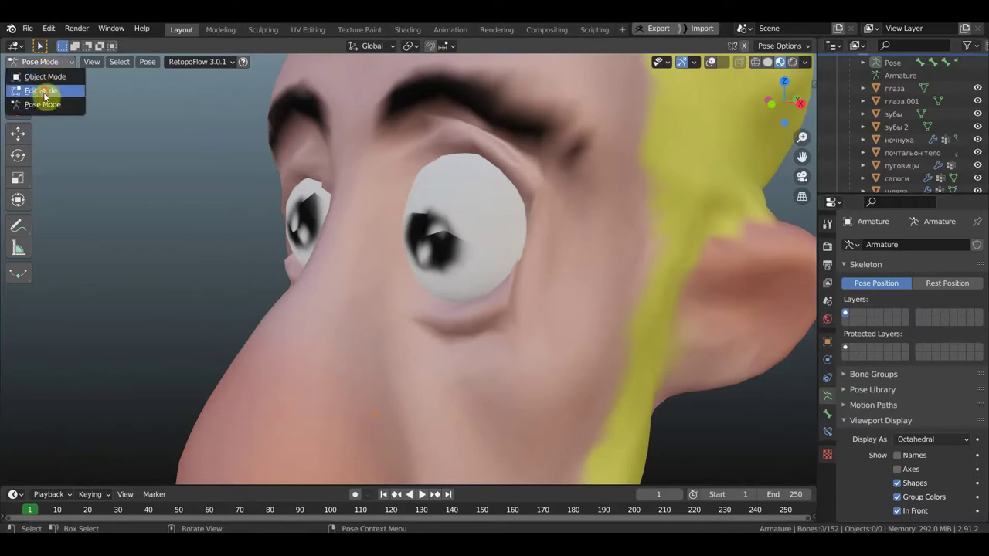
- Pass through Edit Mode and wireframe, ending in Object Mode with solid shading and overlays on
click(44, 91)
mouse_move(541, 275)
middle_down()
mouse_move(512, 275)
mouse_move(666, 142)
middle_up()
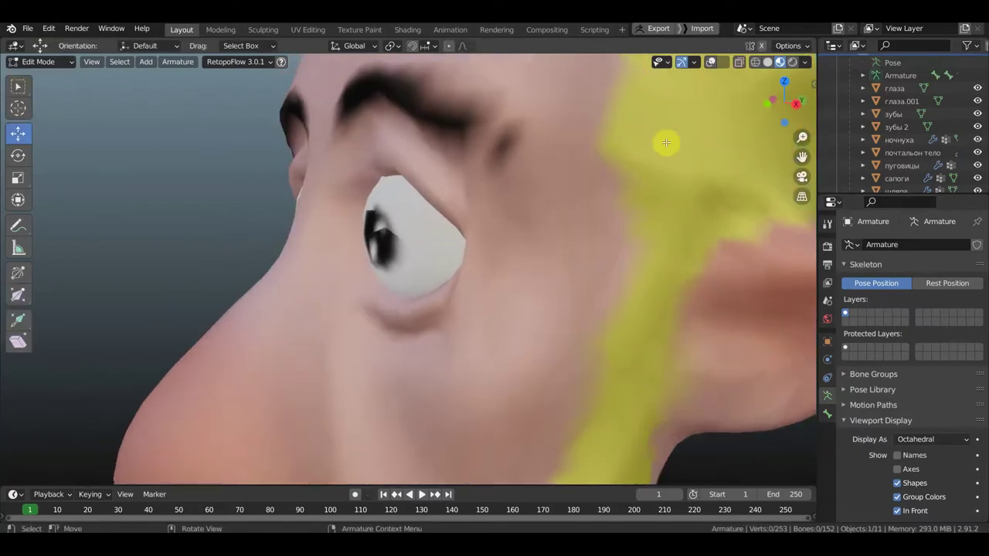
click(756, 63)
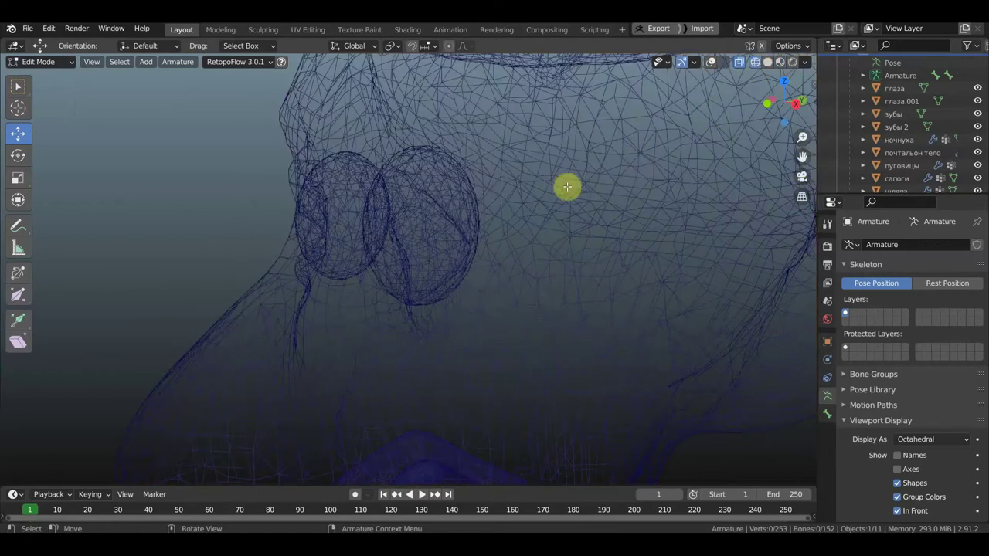
click(768, 63)
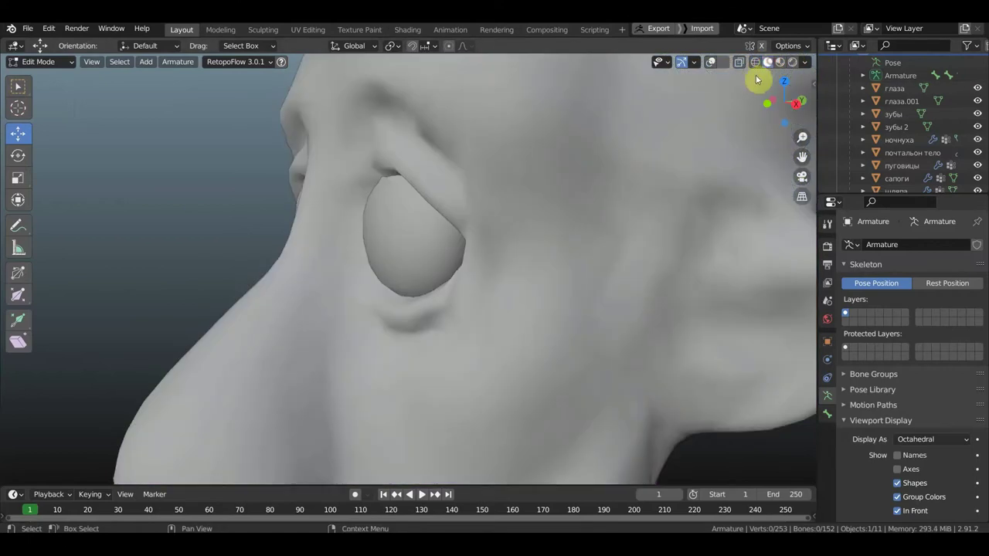
click(43, 62)
click(34, 76)
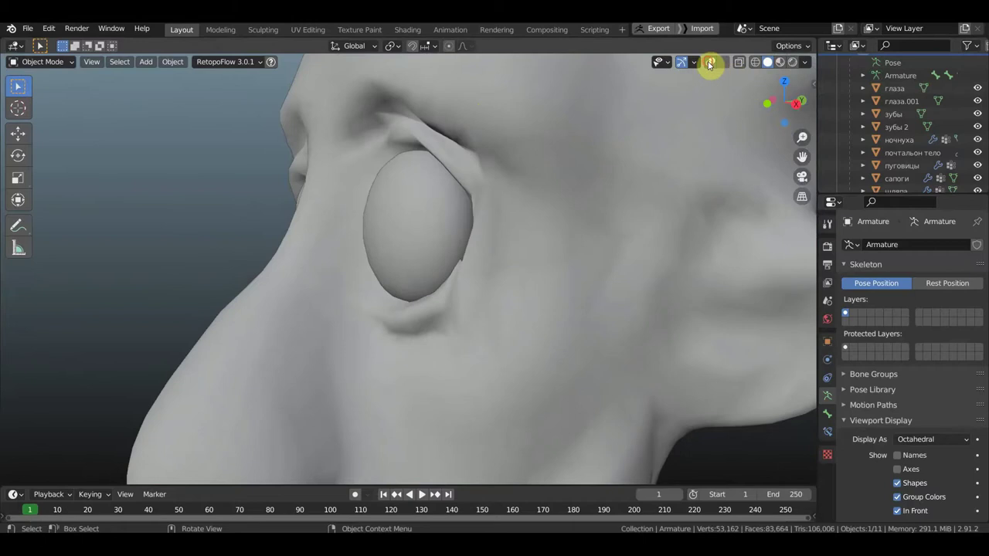
click(711, 62)
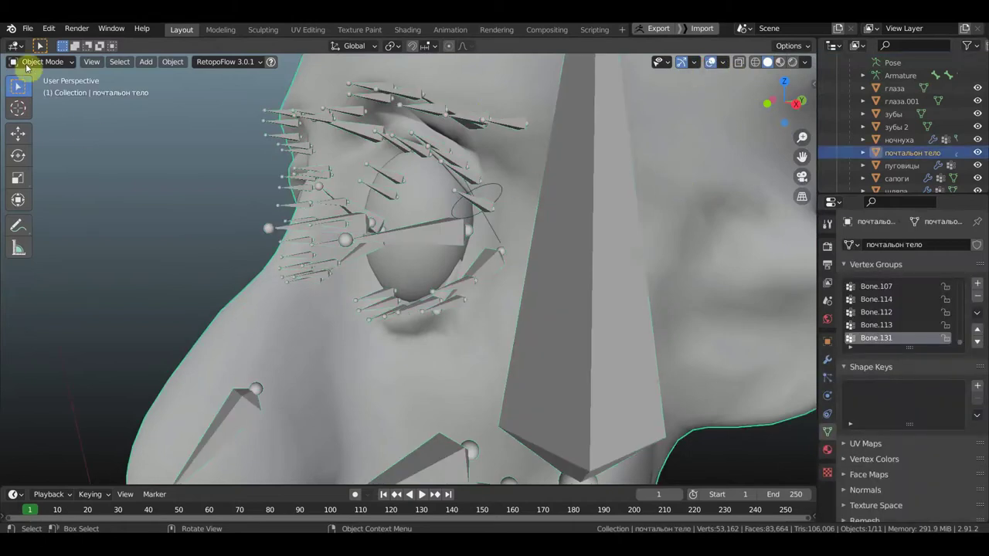
- Enter Edit Mode on the body mesh with vertex select, zoomed on the eye
click(31, 62)
click(39, 88)
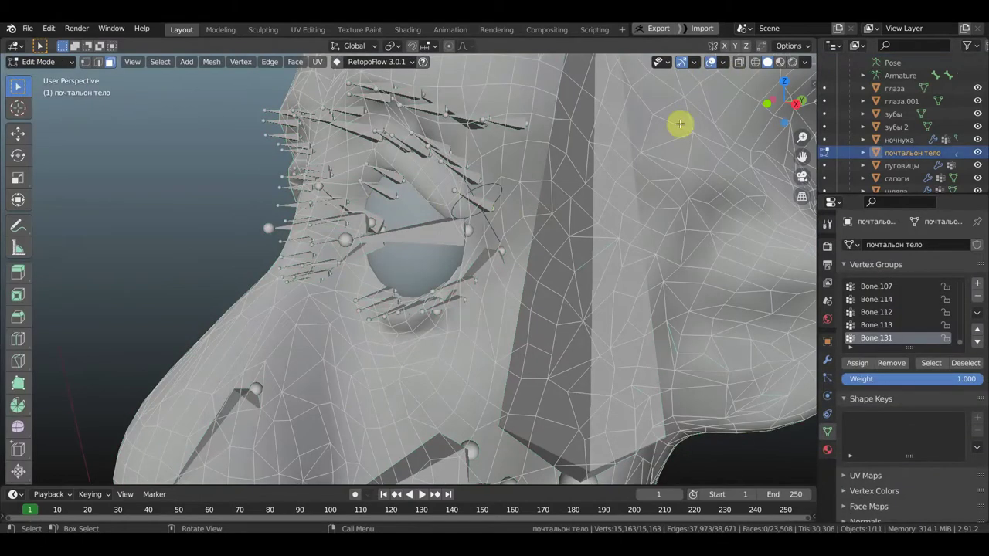
scroll(581, 187, down, 3)
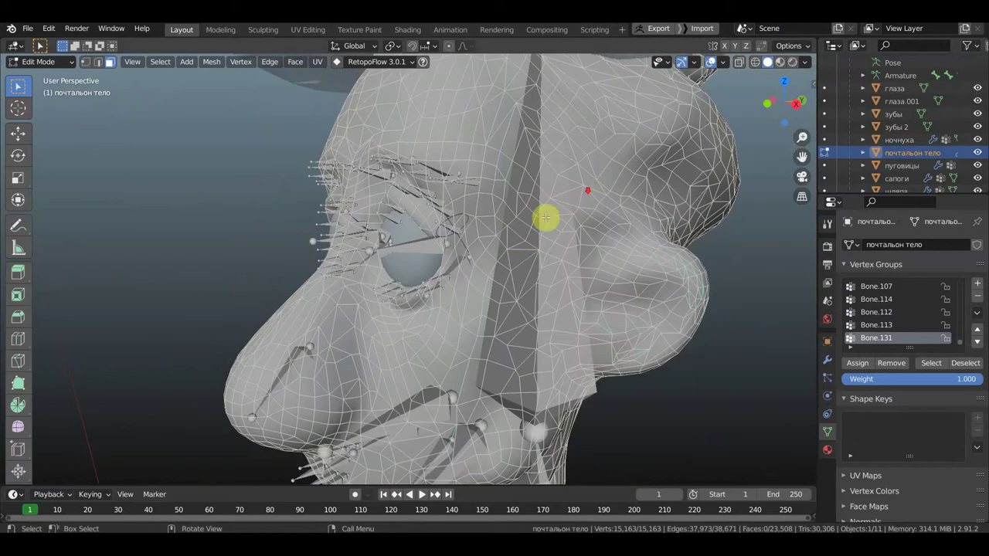
mouse_move(529, 234)
middle_down()
mouse_move(530, 203)
mouse_move(464, 229)
mouse_move(494, 218)
middle_up()
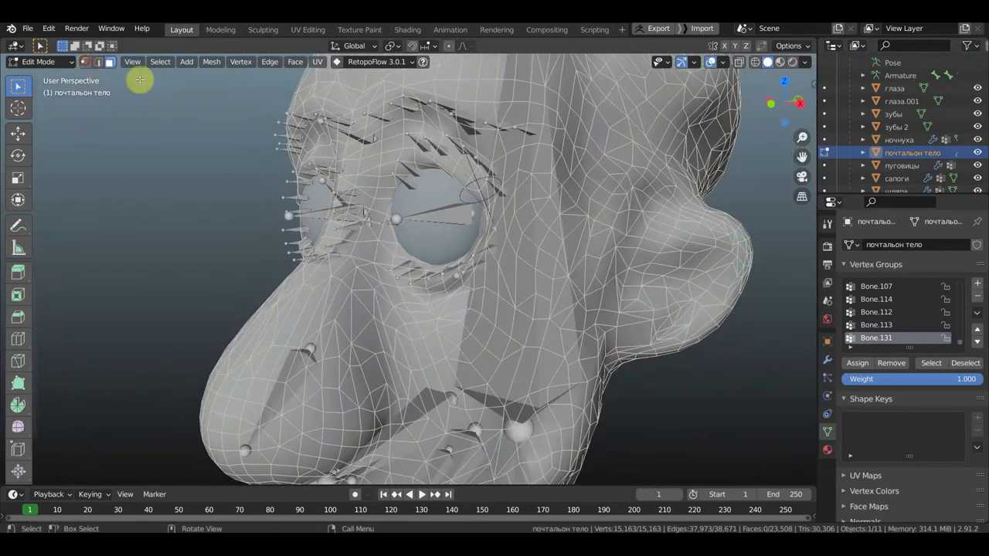
click(85, 62)
scroll(502, 224, up, 2)
middle_drag(544, 204, 586, 204)
- Nudge one eye-socket rim vertex a few millimetres, then hide глаза and глаза.001
click(577, 204)
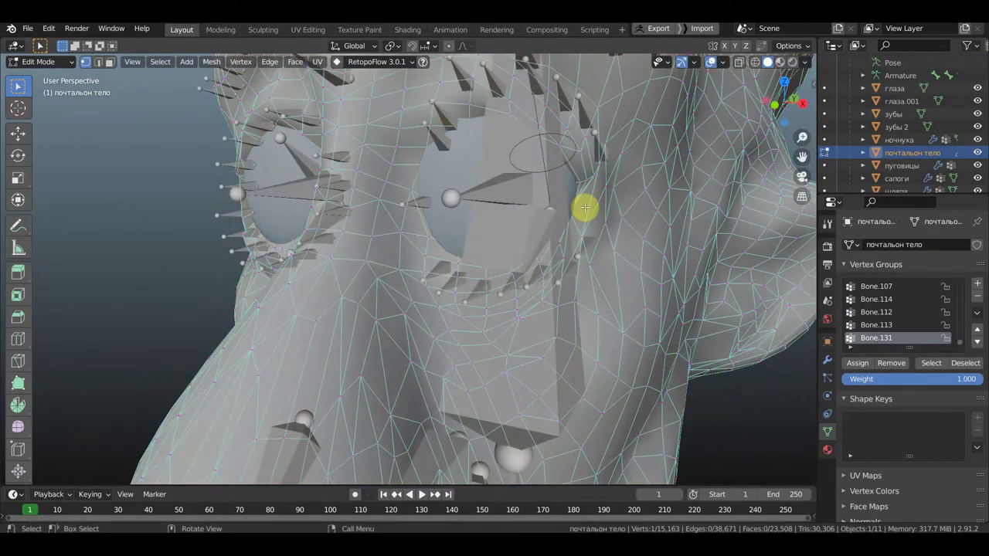
key(g)
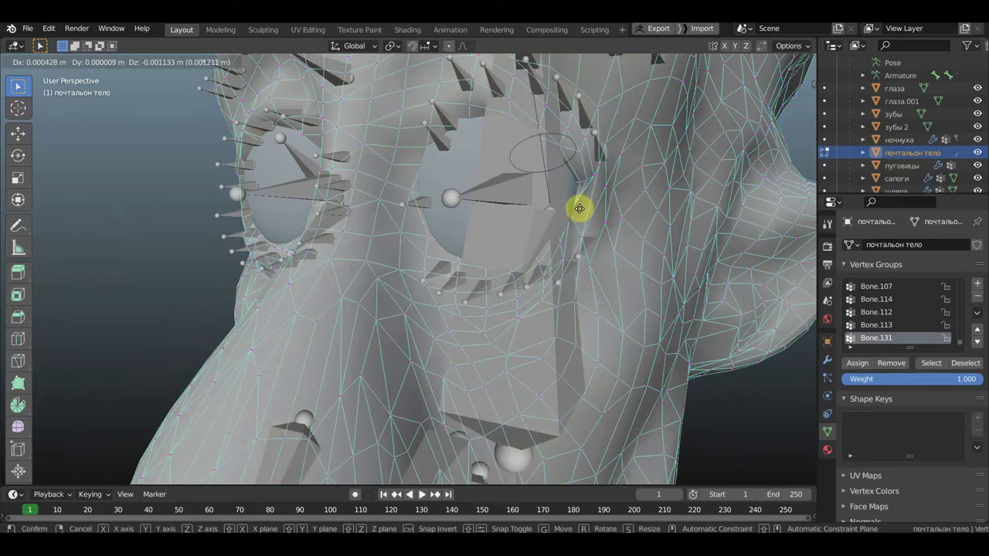
click(580, 208)
mouse_move(579, 209)
middle_down()
mouse_move(624, 221)
mouse_move(634, 206)
middle_up()
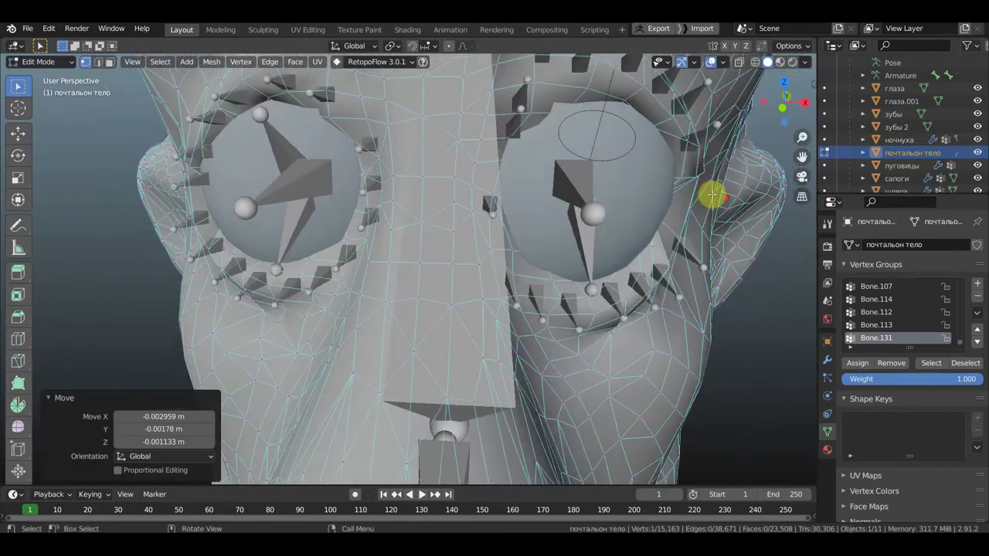
middle_drag(695, 187, 677, 185)
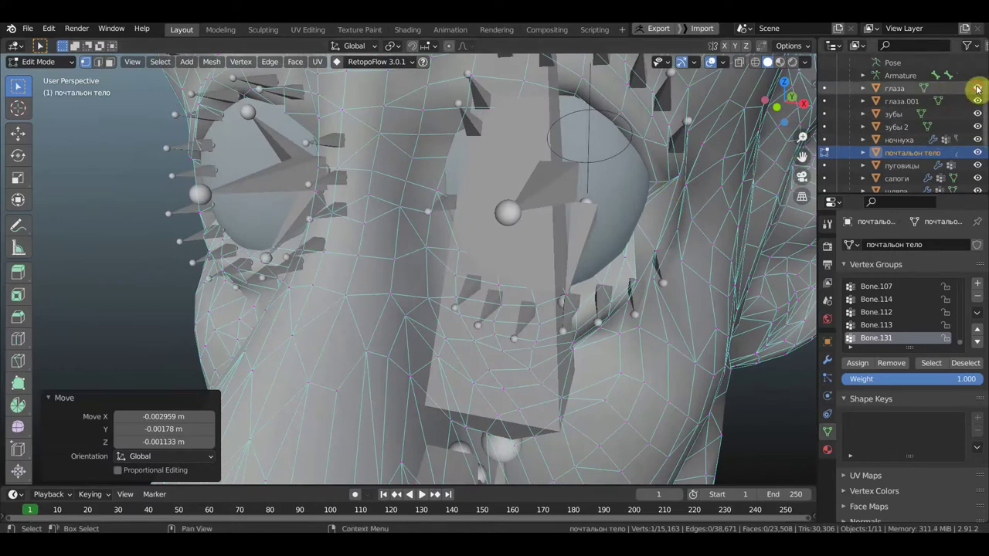
drag(977, 88, 977, 101)
- Grab and reposition four vertices around the eye socket of the head mesh
scroll(562, 217, up, 2)
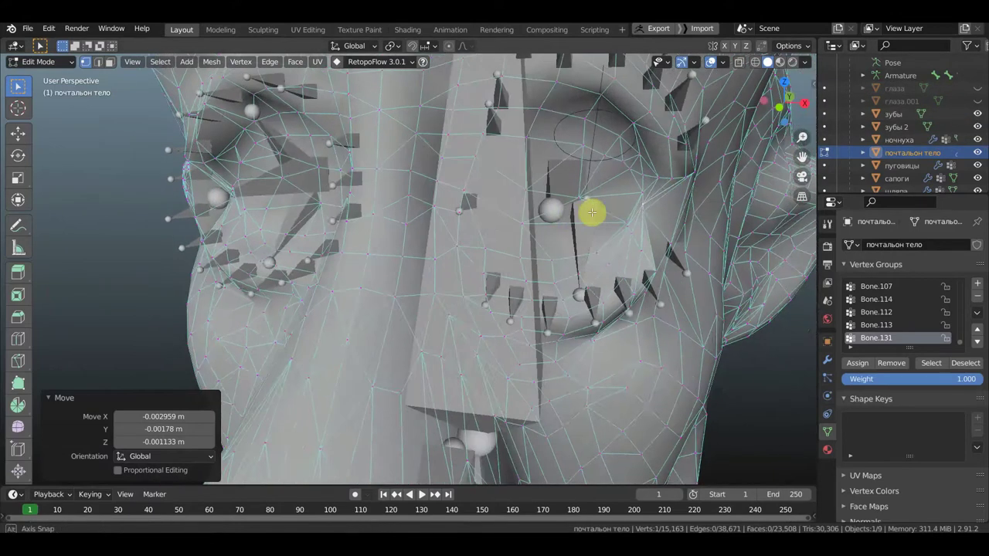
scroll(607, 203, up, 2)
scroll(624, 203, down, 3)
middle_drag(646, 206, 657, 211)
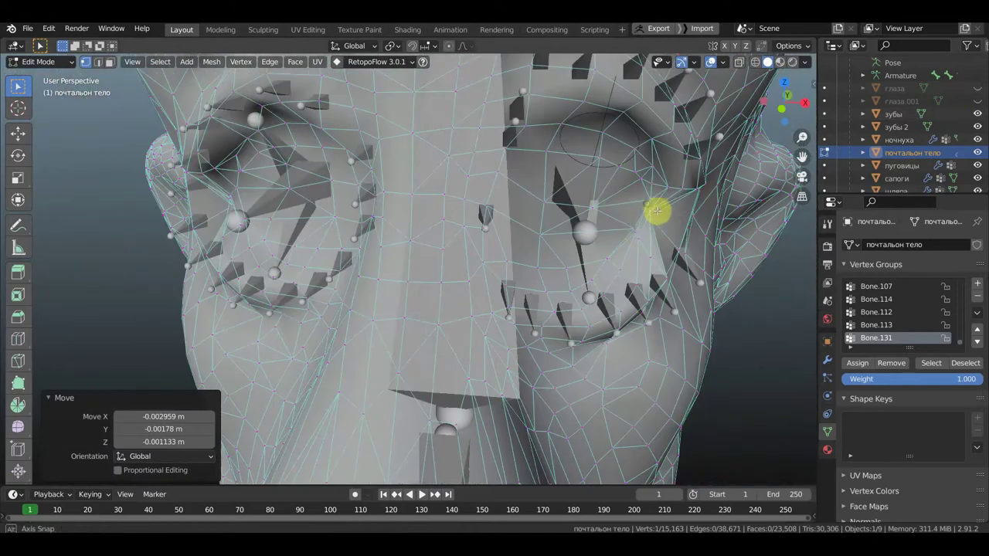
click(634, 227)
key(g)
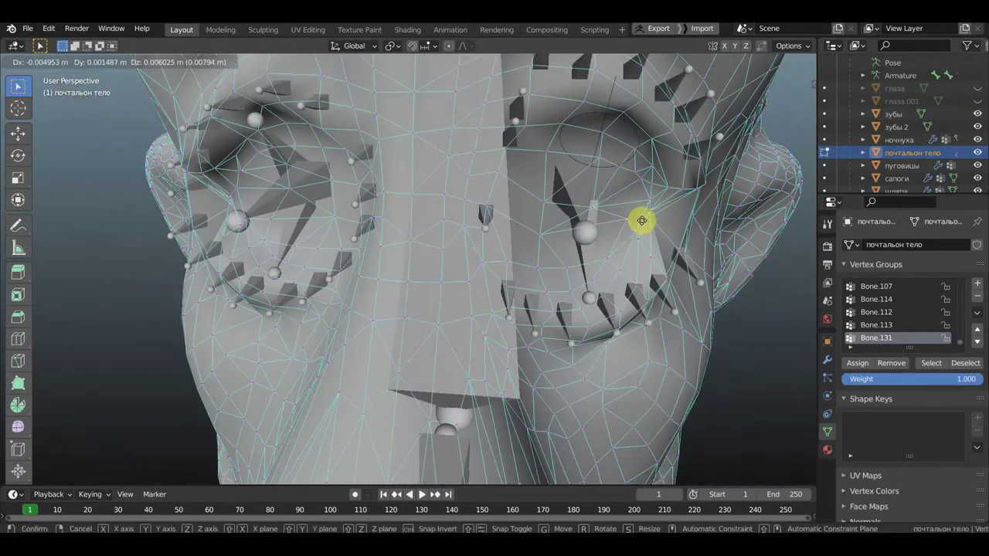
click(641, 221)
click(648, 202)
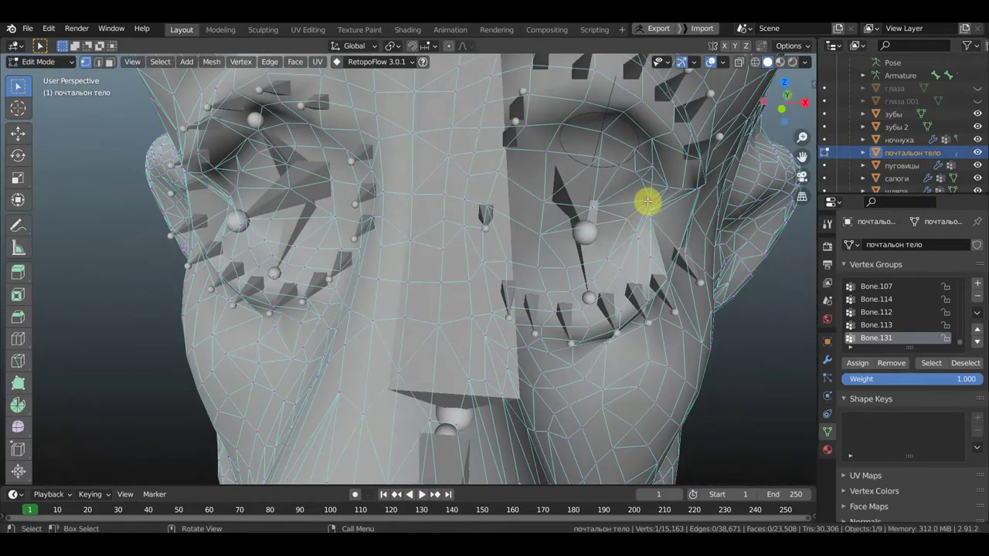
key(g)
click(637, 203)
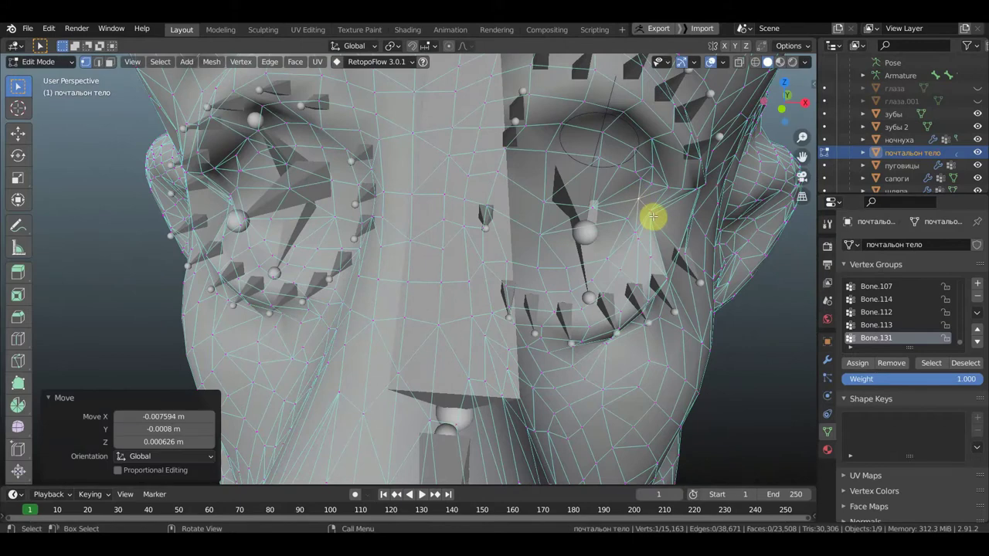
click(652, 216)
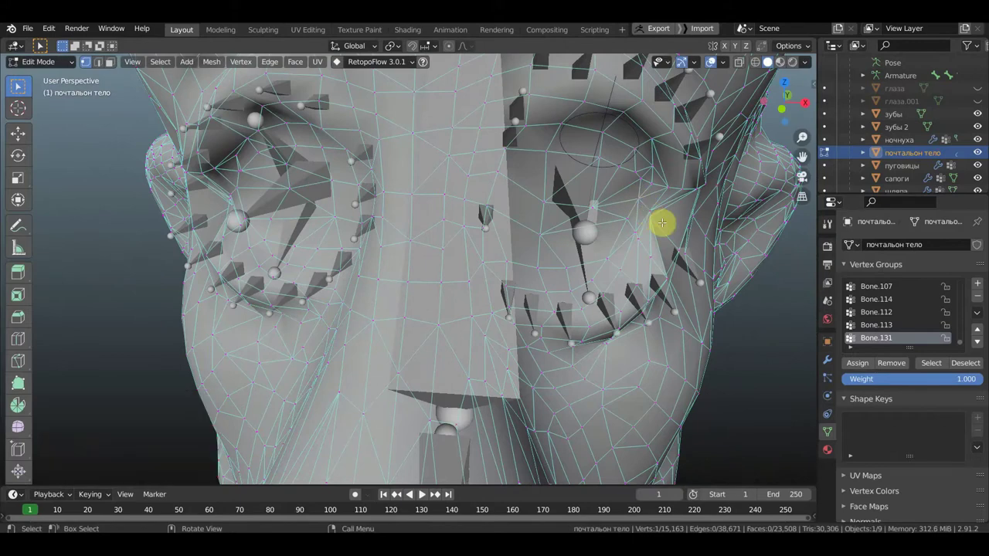
key(g)
click(671, 228)
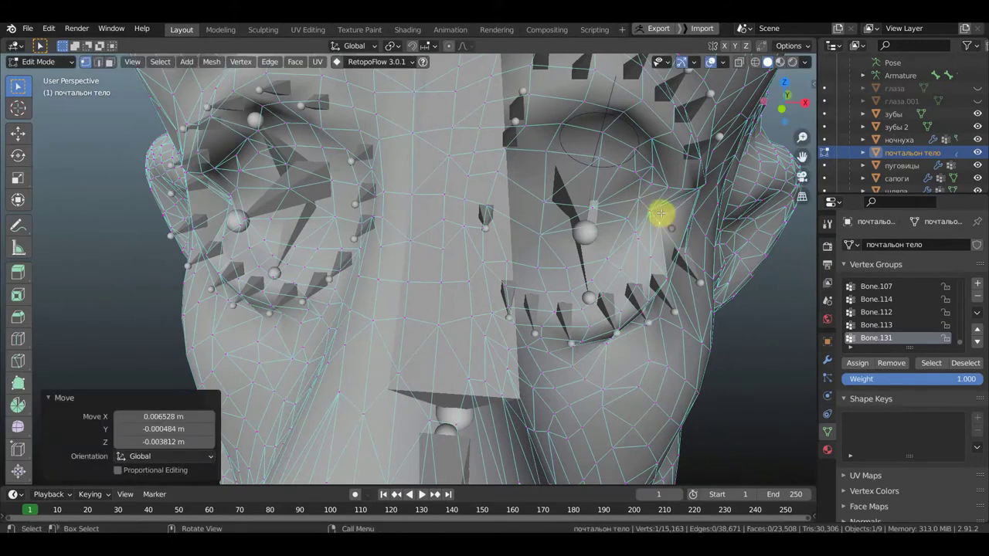
click(651, 213)
key(g)
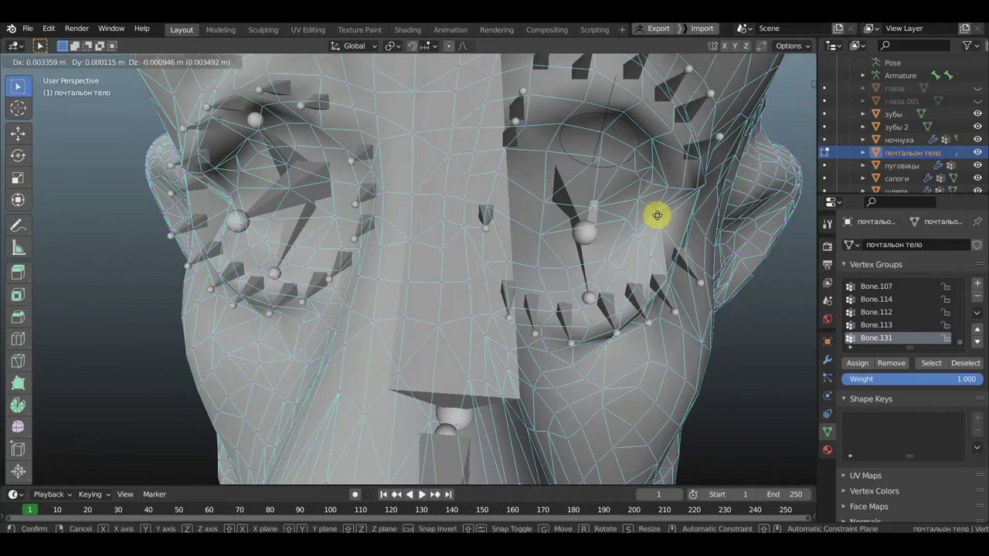
click(668, 218)
- In a side profile, move the cheek vertex beside the nose
scroll(677, 219, up, 2)
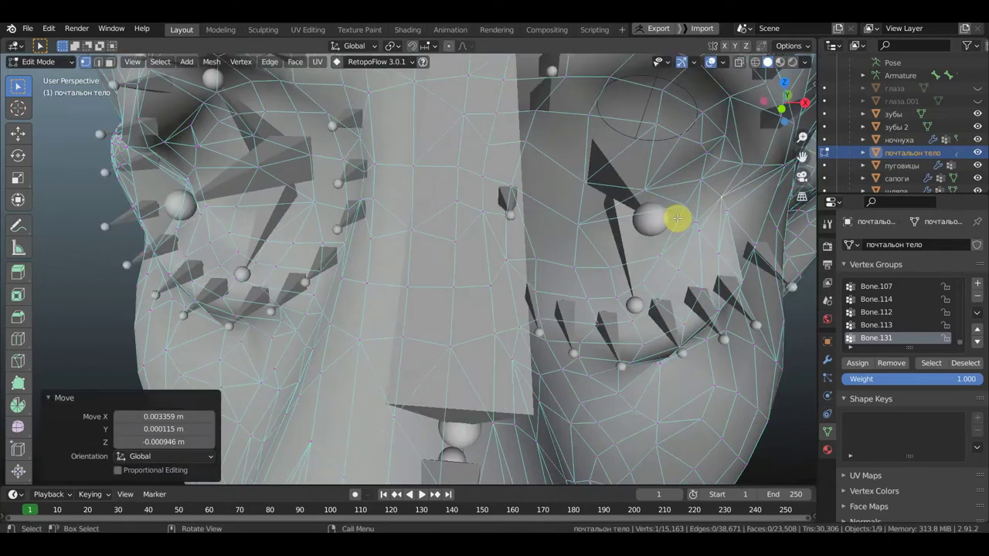
scroll(677, 218, down, 3)
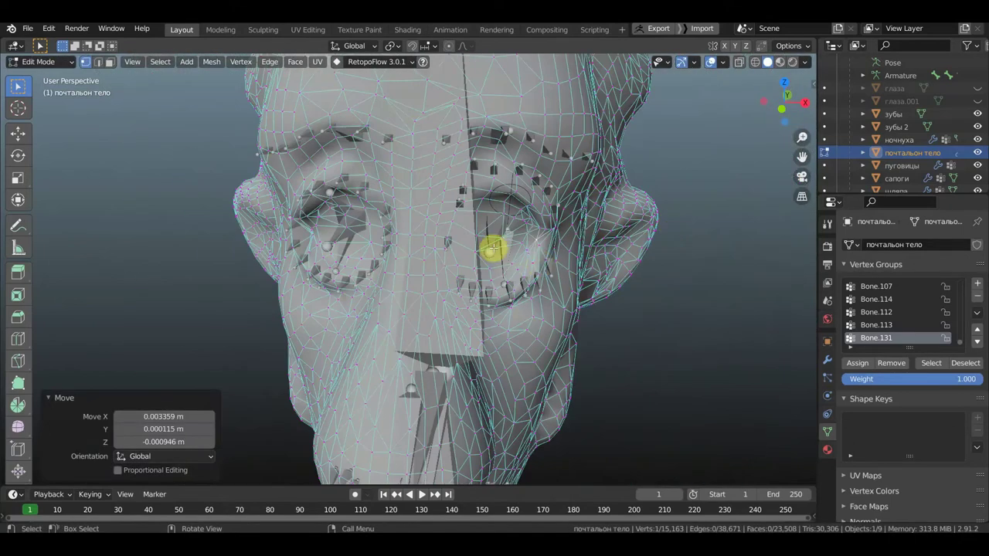
scroll(510, 247, down, 3)
mouse_move(522, 251)
middle_down()
mouse_move(391, 229)
mouse_move(398, 236)
middle_up()
scroll(399, 236, up, 2)
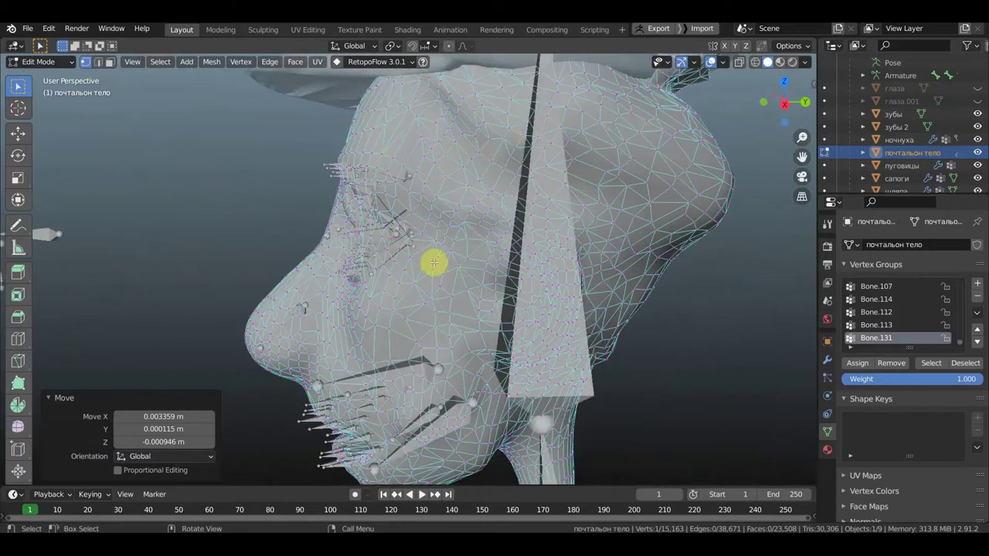
scroll(418, 278, up, 1)
click(429, 293)
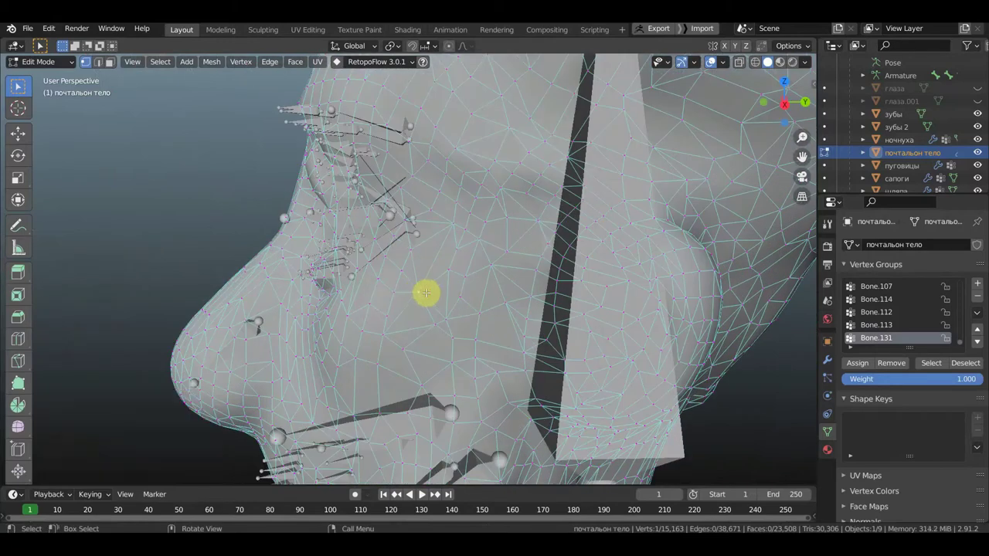
key(g)
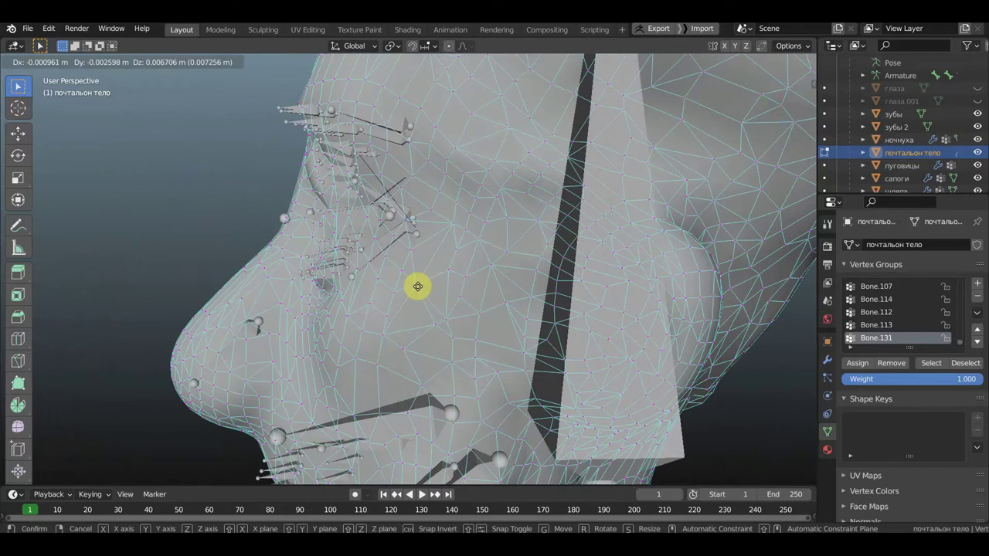
click(417, 287)
- Return to a straight front view of the head and zoom out
key(KP_1)
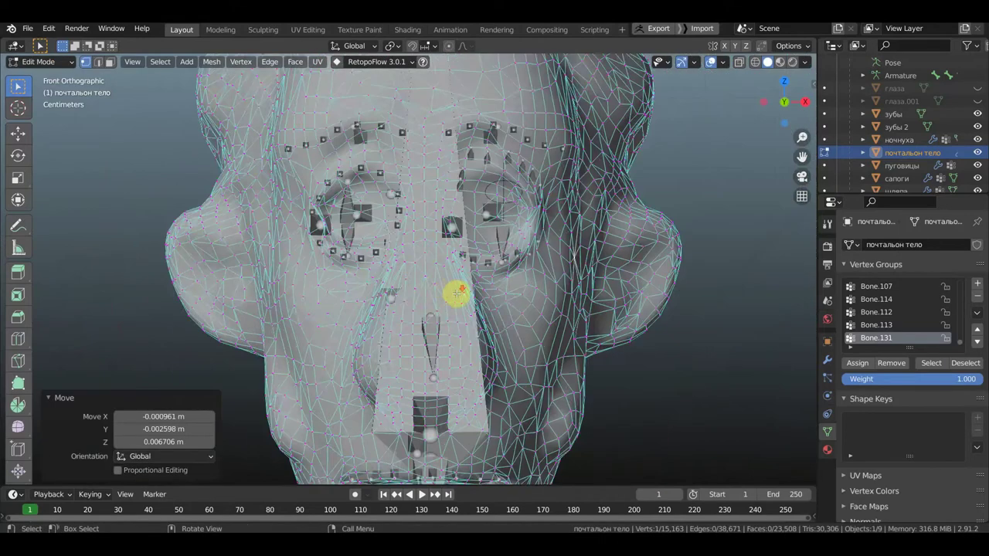
scroll(458, 294, down, 2)
scroll(457, 293, down, 4)
scroll(457, 293, down, 2)
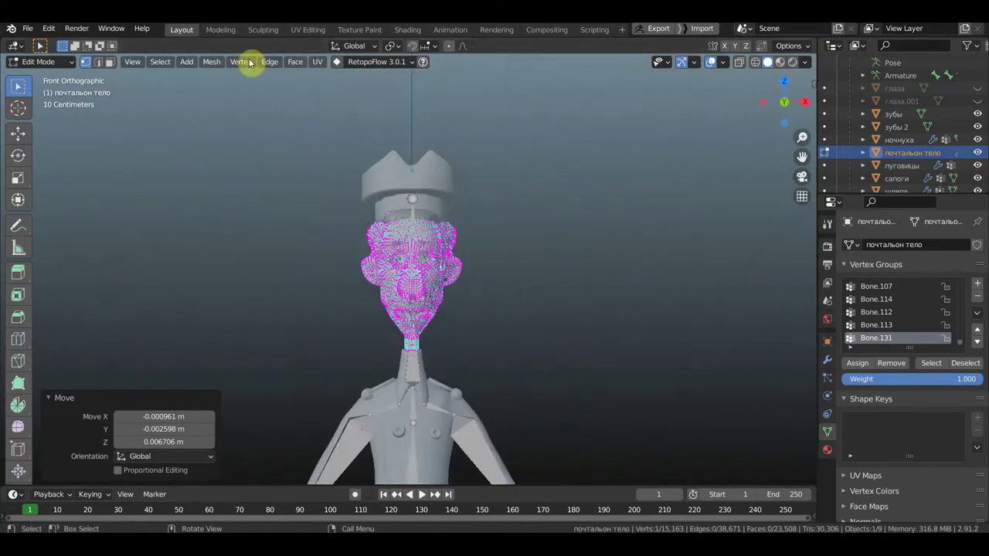
- Switch to Object Mode with Material Preview shading
click(38, 61)
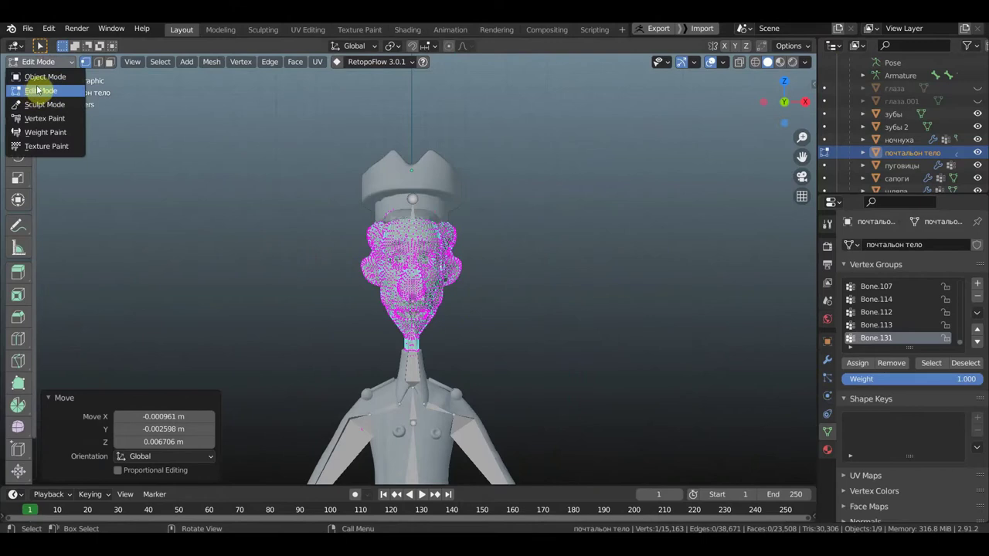
click(42, 76)
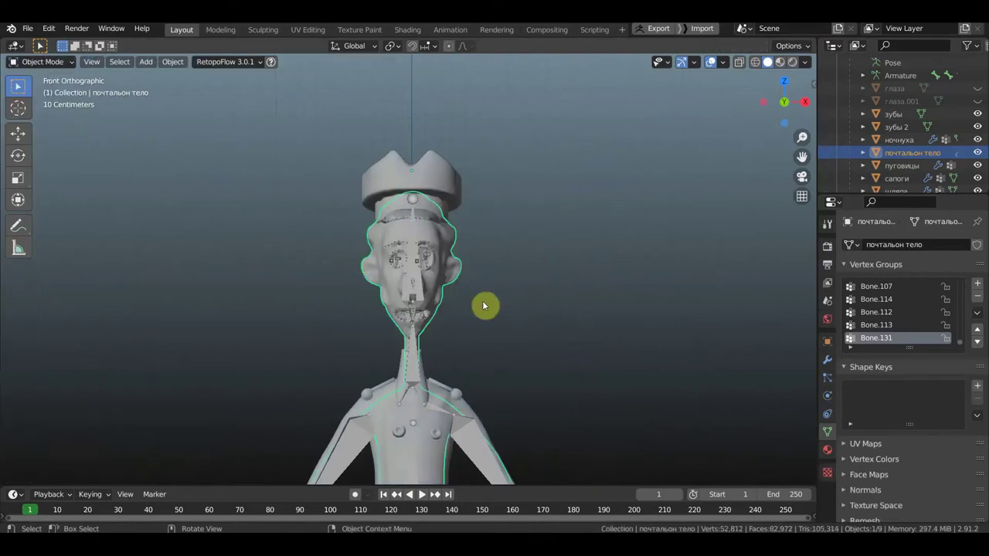
click(777, 65)
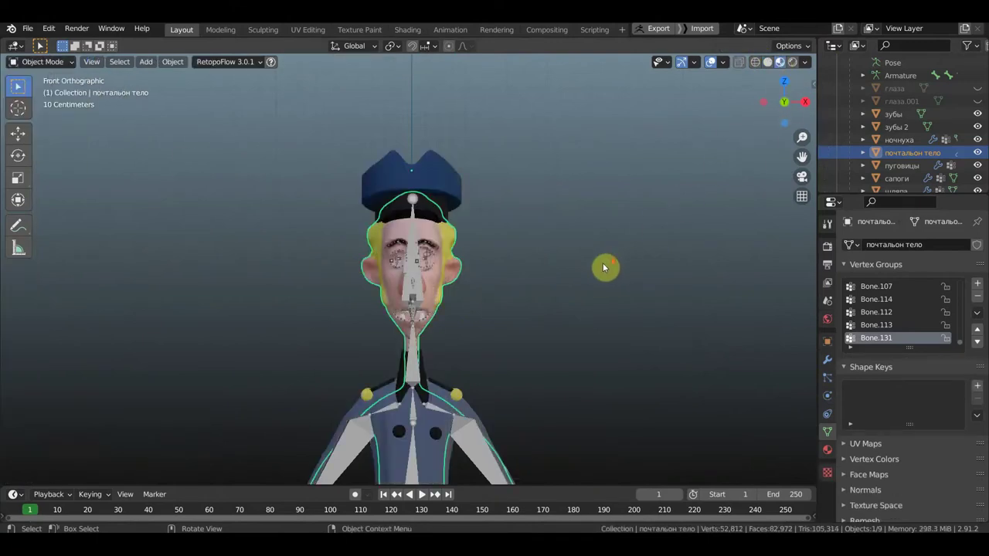
- Unhide the глаза.001 eyes object and view the whole character from the side
scroll(604, 267, down, 2)
click(978, 102)
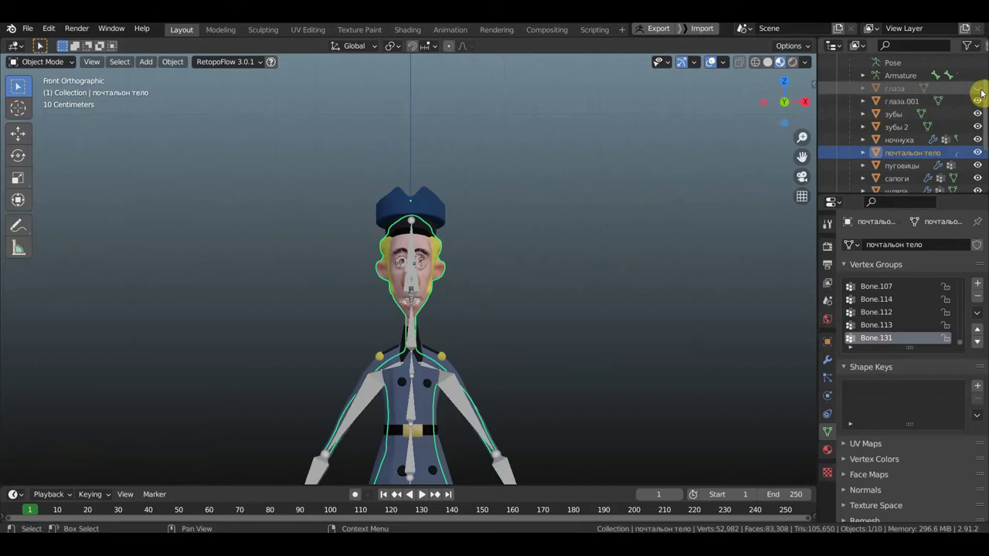
scroll(542, 342, up, 1)
scroll(542, 342, up, 2)
scroll(542, 342, up, 2)
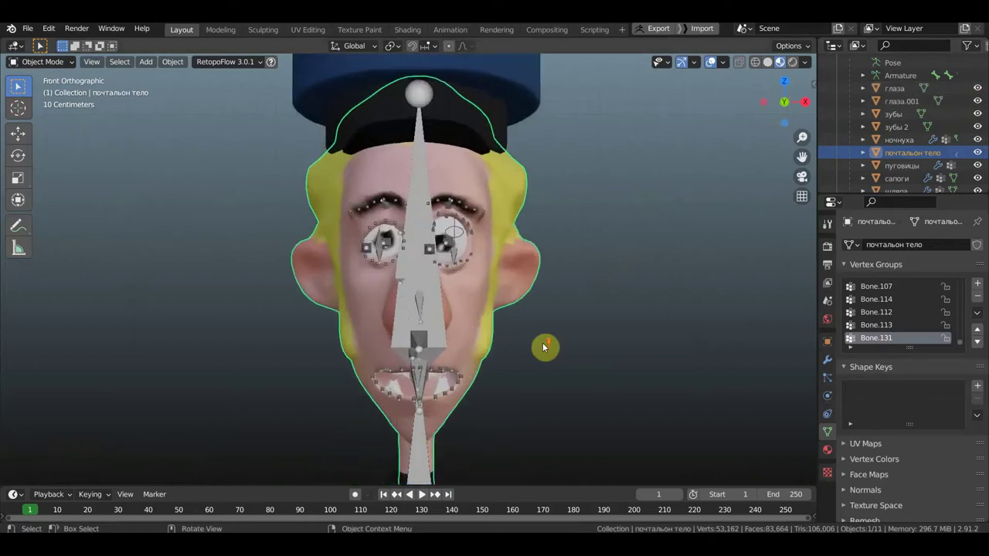
scroll(543, 343, up, 2)
middle_drag(504, 355, 410, 349)
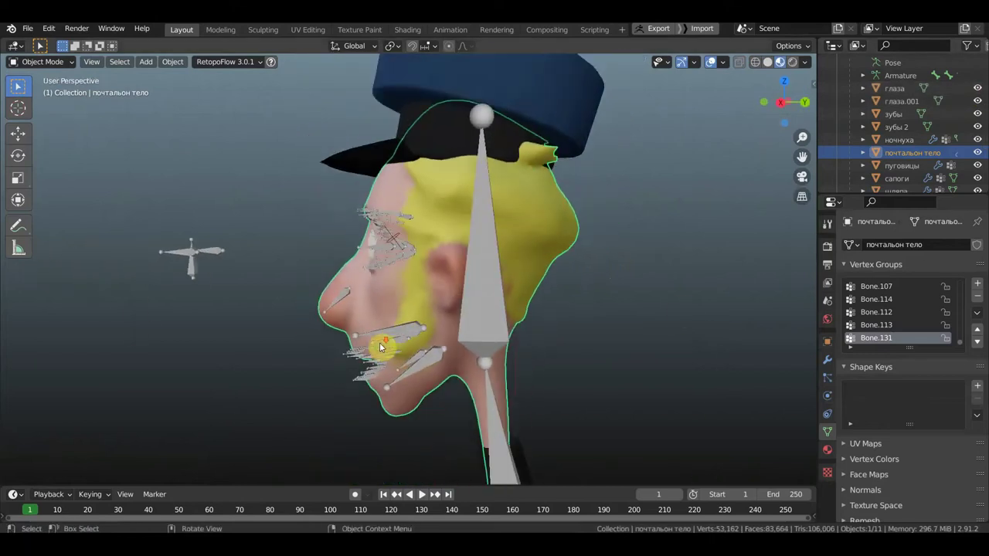
alt+middle_drag(531, 350, 572, 385)
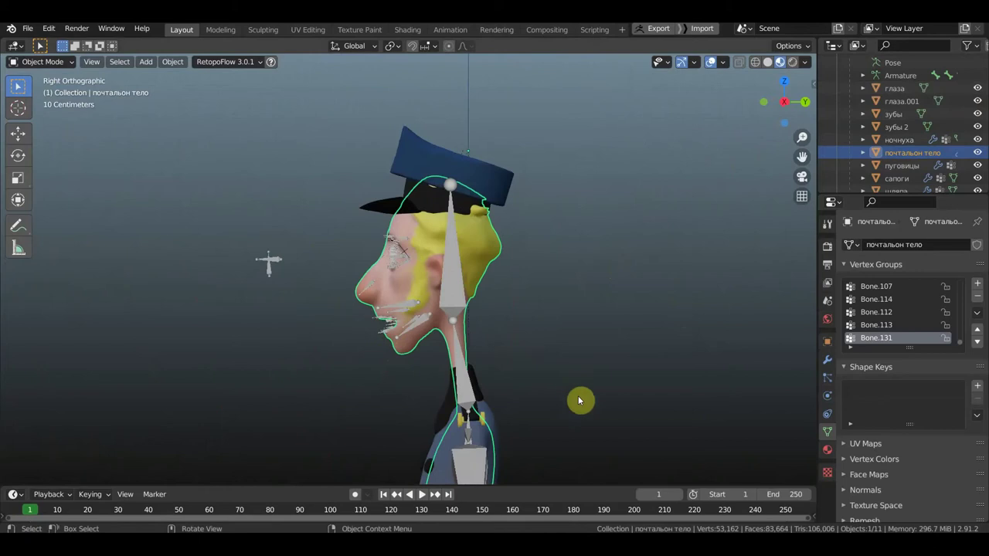
mouse_move(584, 429)
ctrl+middle_down()
mouse_move(579, 250)
mouse_move(650, 261)
mouse_move(605, 265)
mouse_move(616, 269)
ctrl+middle_up()
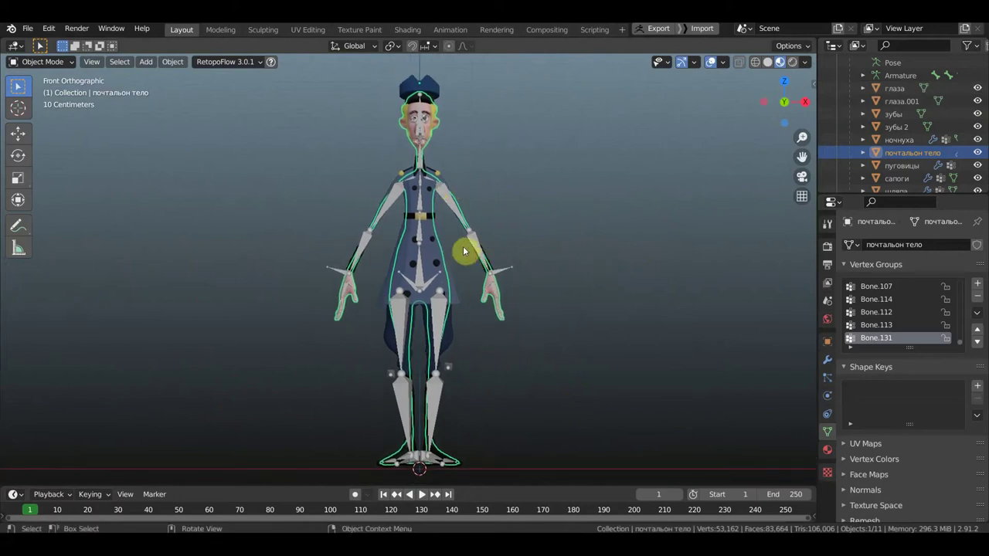
- Make the Armature the active object to review its bones
click(503, 272)
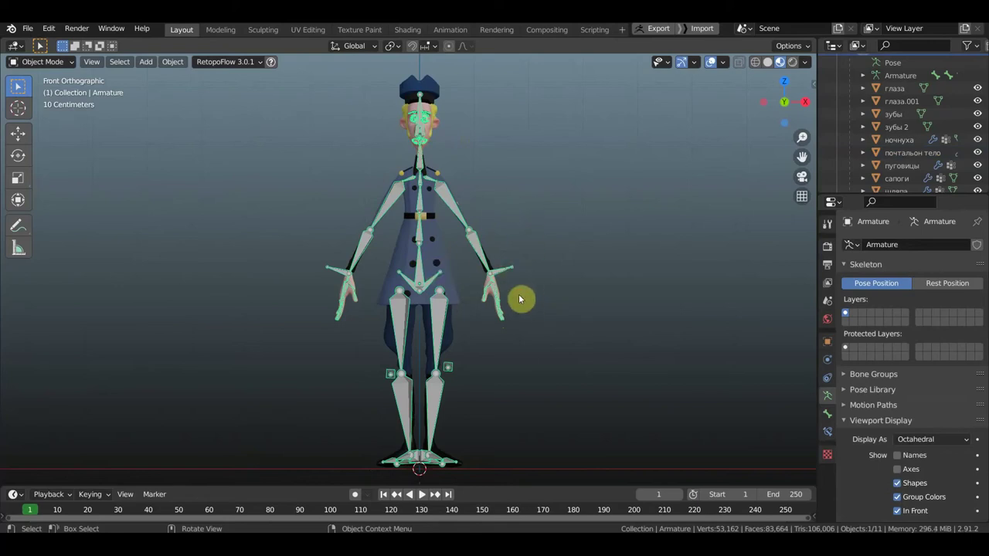
scroll(448, 398, down, 1)
click(446, 397)
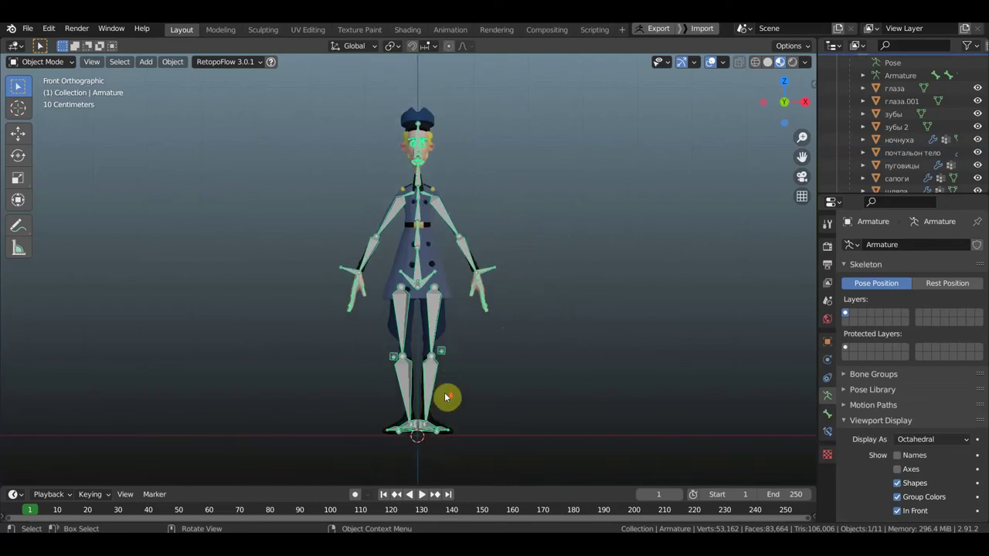